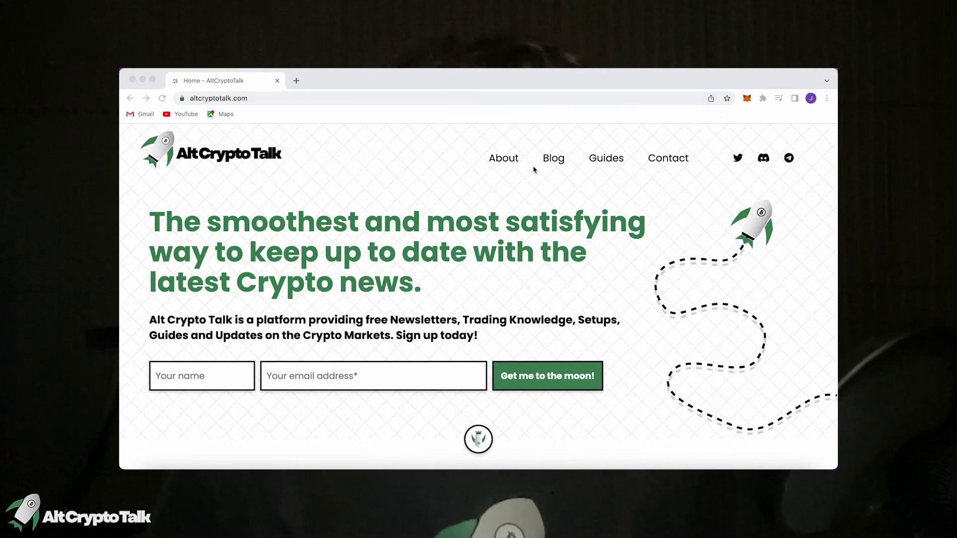
Open AltCryptoTalk's Crypto Guides page from the top navigation and scroll through it.
left_click(605, 165)
scroll(622, 219, "down", 5)
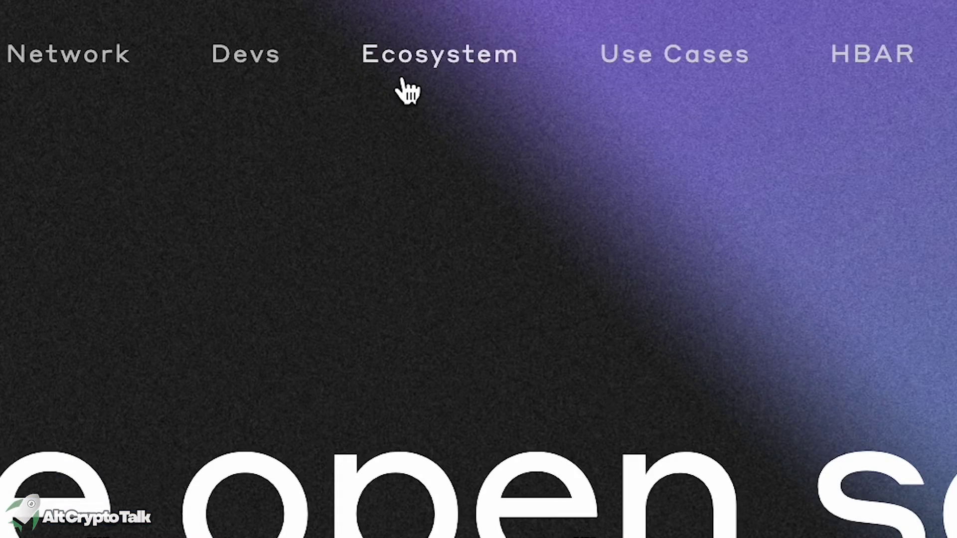
Go to Hedera's Ecosystem page and scroll down toward the wallets listing.
left_click(403, 80)
scroll(359, 148, "down", 2)
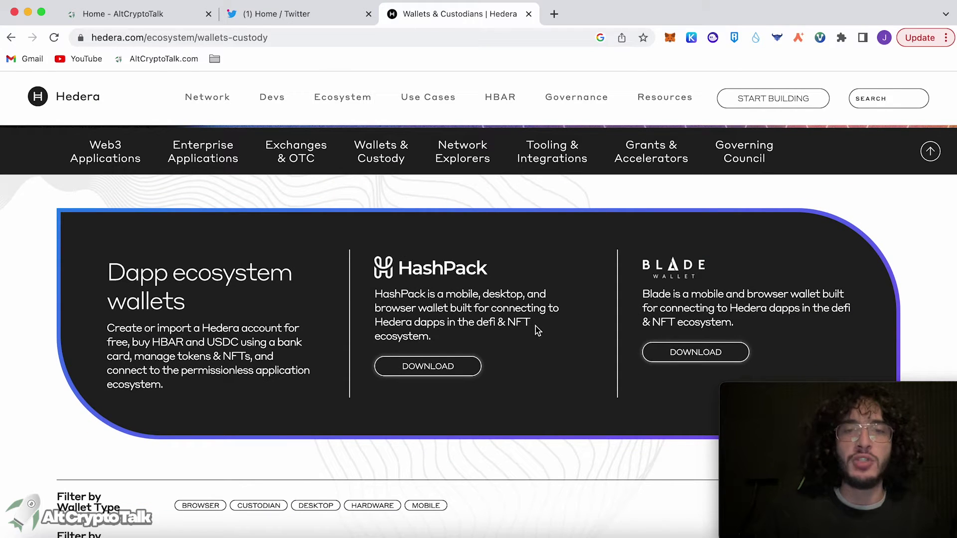
Browse hashpack.app, then open its Download page down to HashPack for Desktop.
left_click(456, 378)
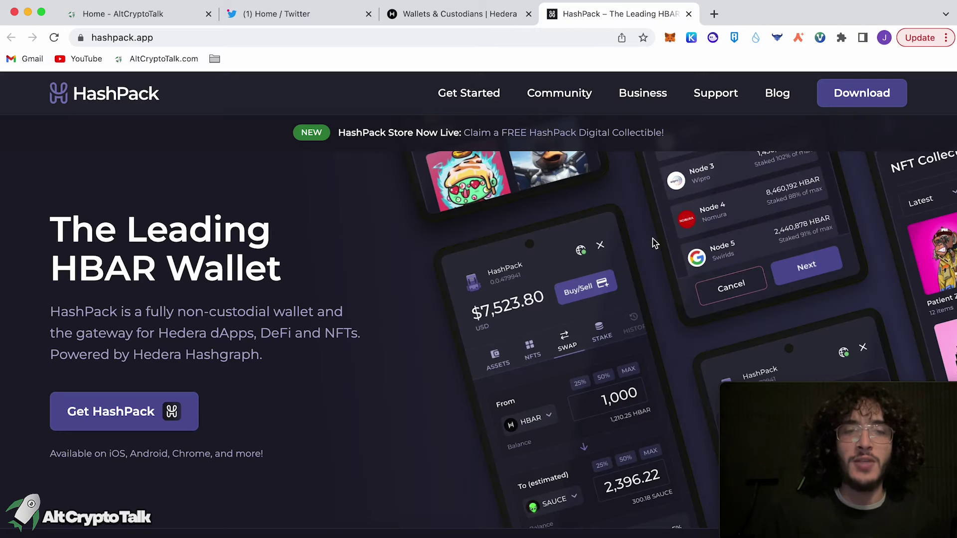
scroll(767, 210, "down", 10)
scroll(767, 209, "down", 10)
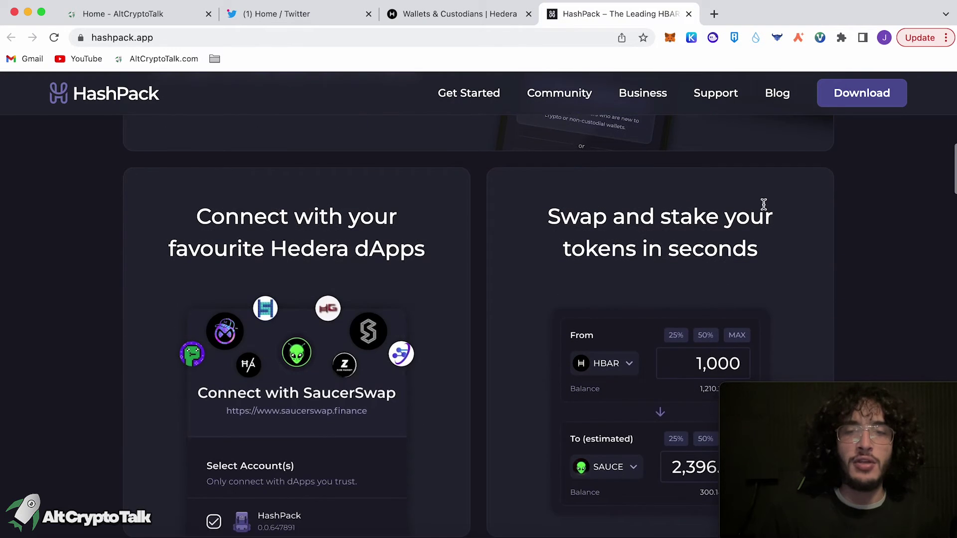
scroll(766, 209, "down", 10)
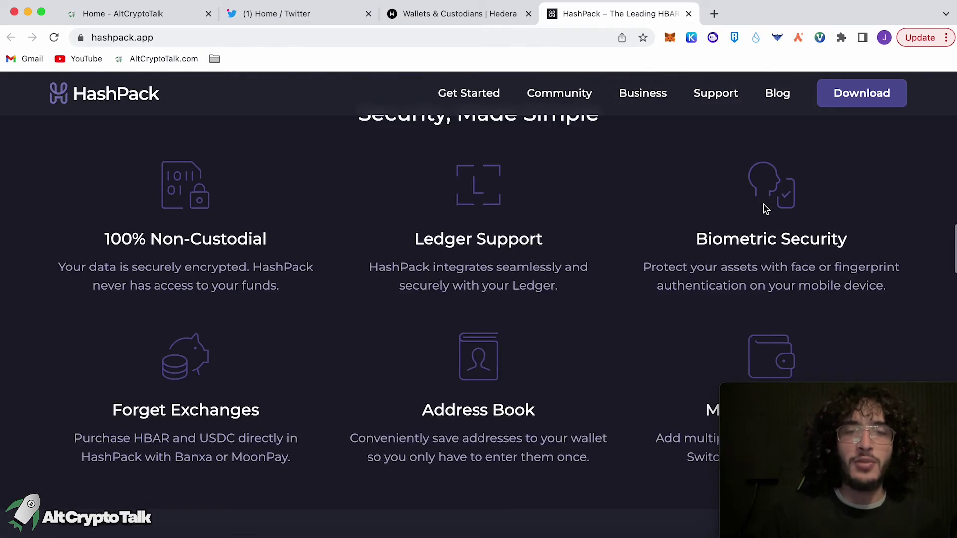
scroll(766, 210, "down", 3)
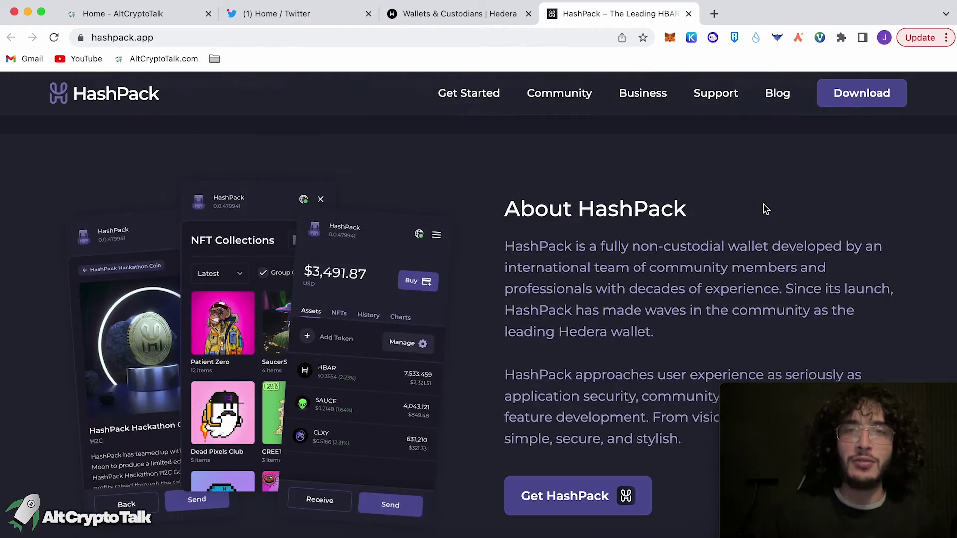
scroll(763, 205, "up", 20)
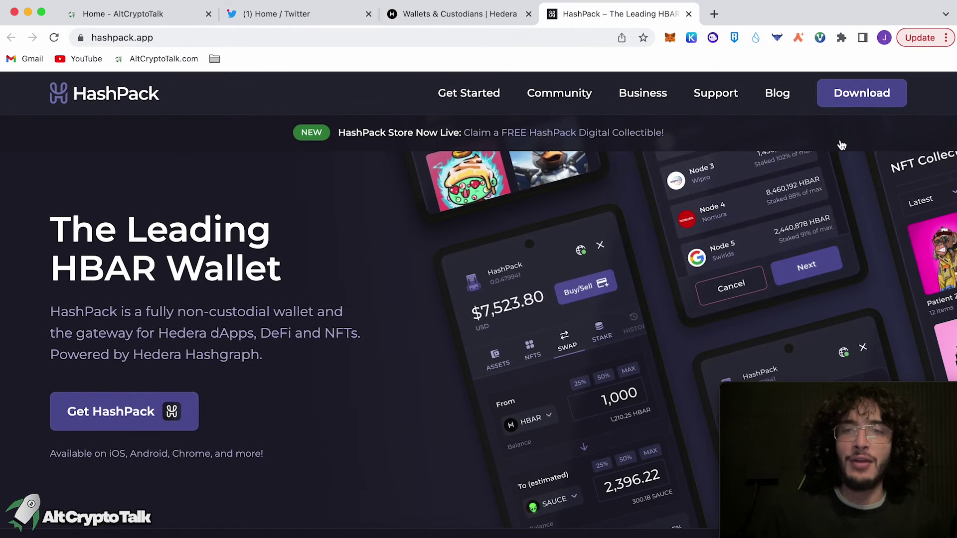
left_click(849, 107)
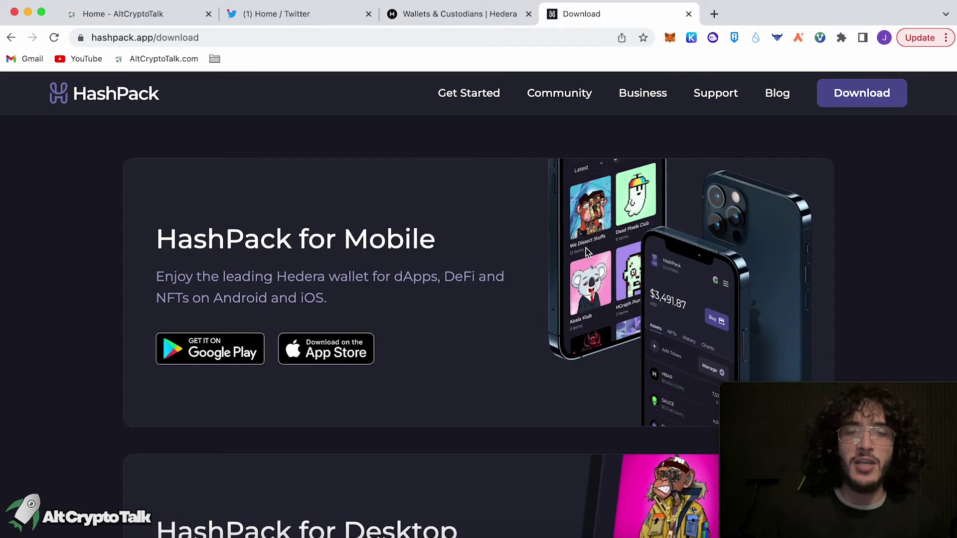
scroll(587, 252, "down", 5)
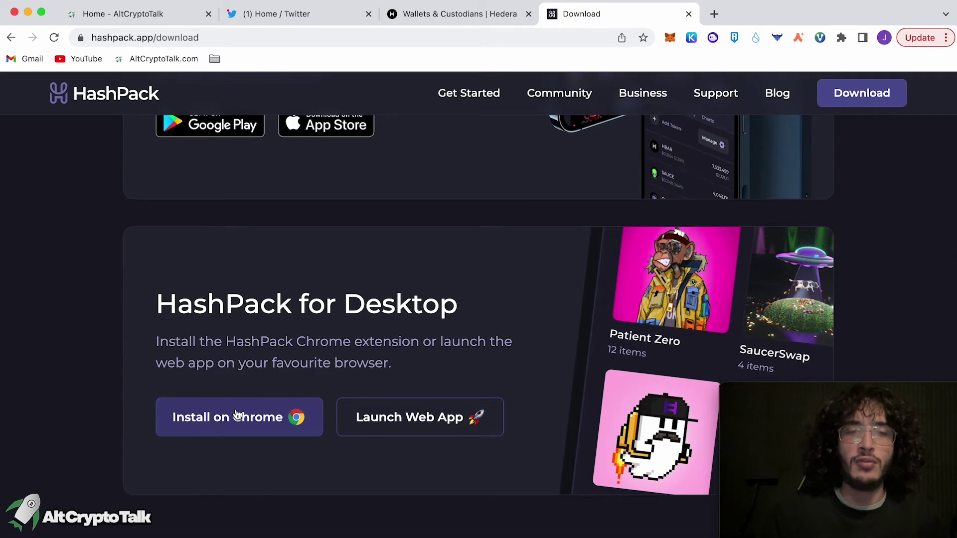
Add the HashPack extension to Chrome from the Chrome Web Store.
left_click(230, 417)
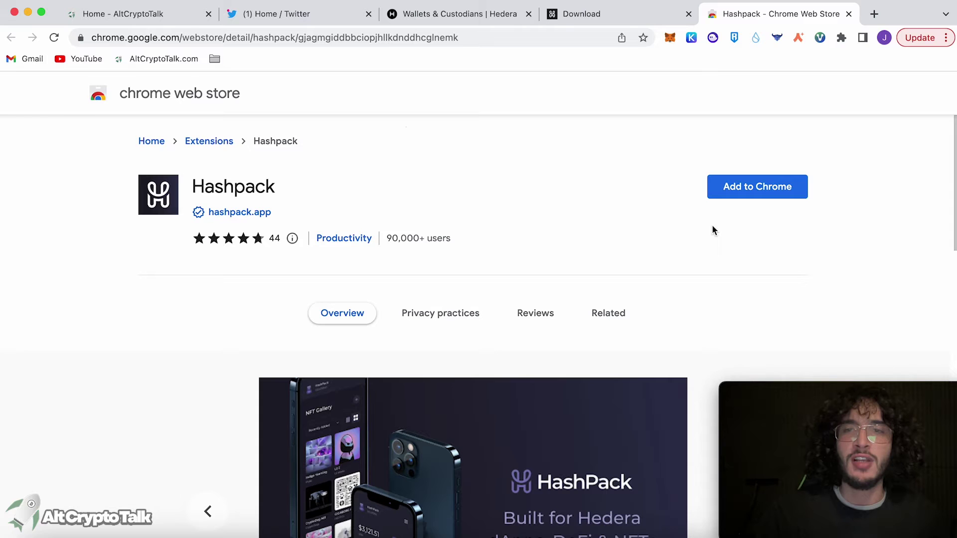
left_click(752, 188)
left_click(604, 307)
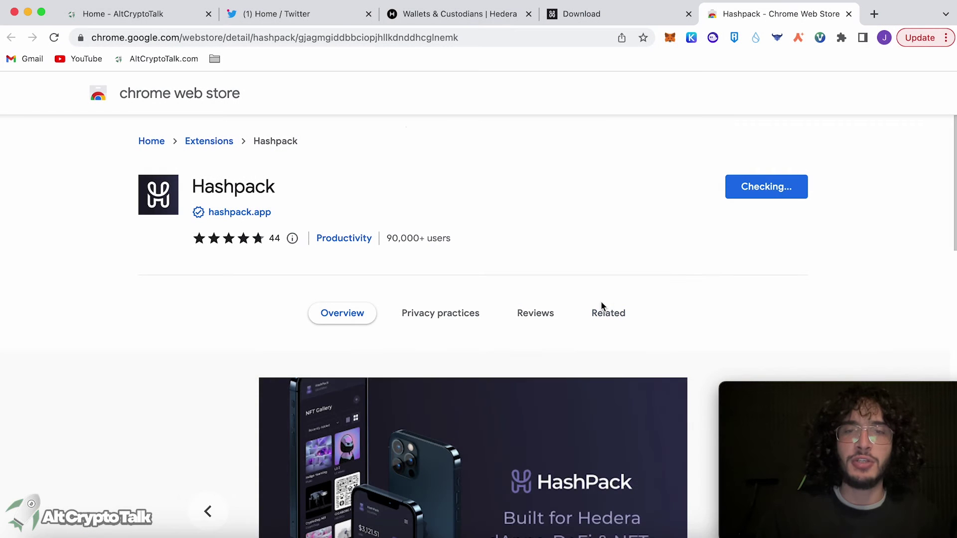
left_click(602, 307)
Pin Hashpack to the browser toolbar and close the store tab.
left_click(842, 39)
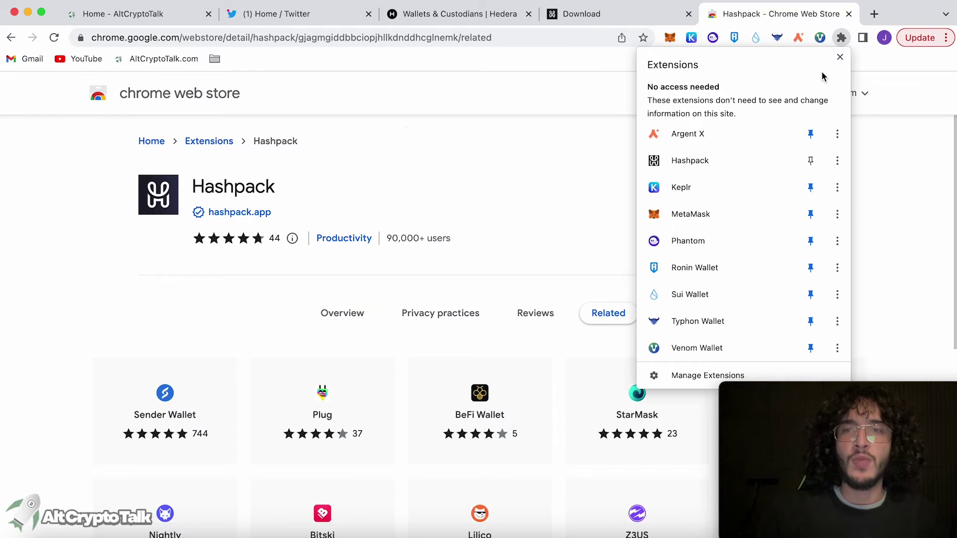
left_click(811, 160)
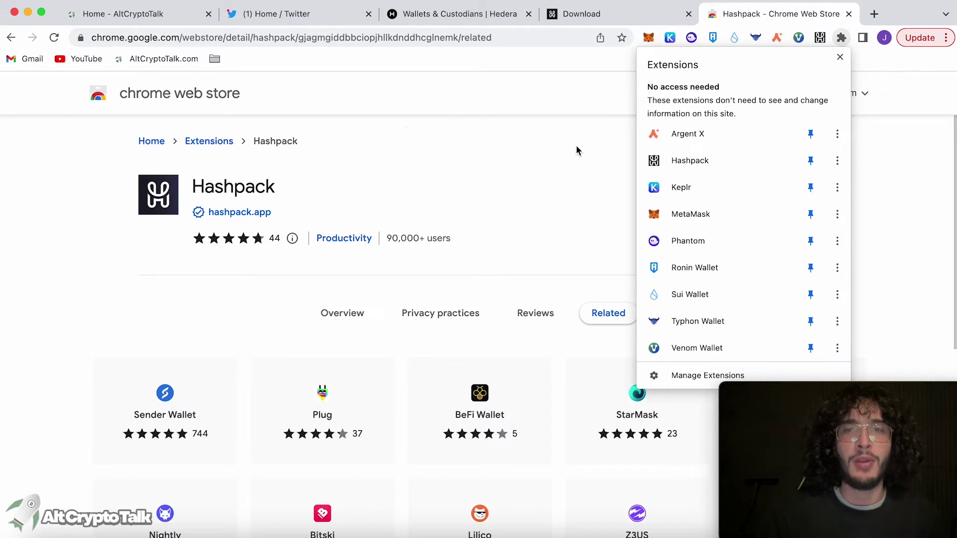
key("super+w")
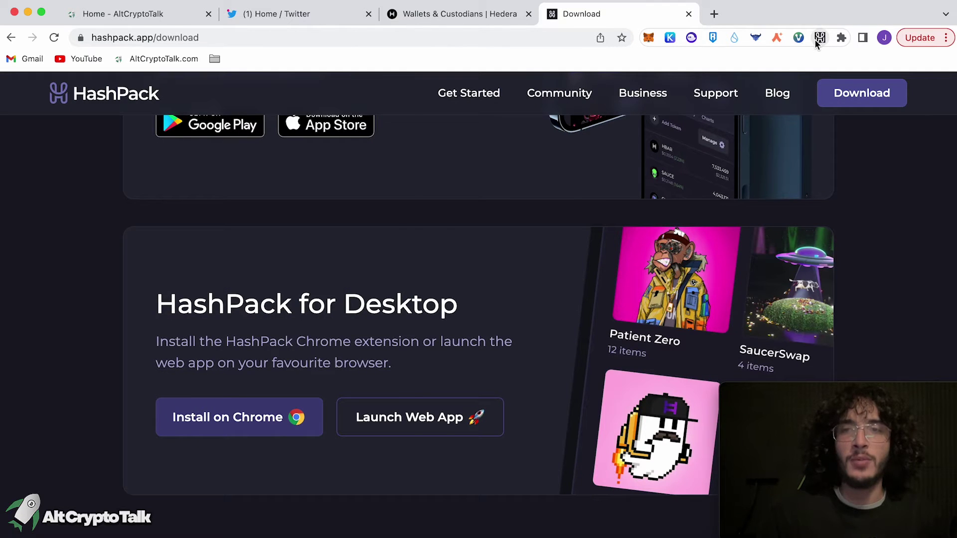
Launch HashPack, choose Create a new wallet, set a password and accept the terms.
left_click(820, 38)
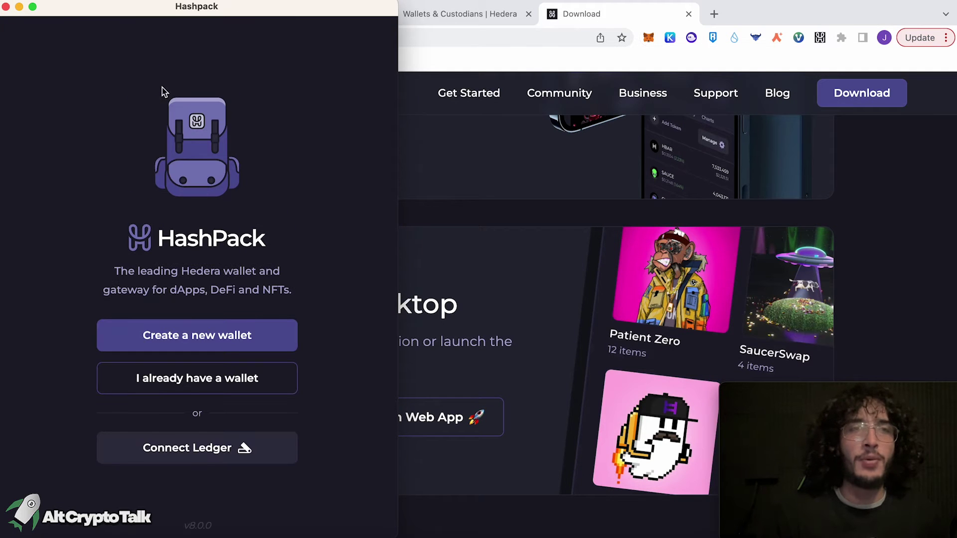
left_click(33, 7)
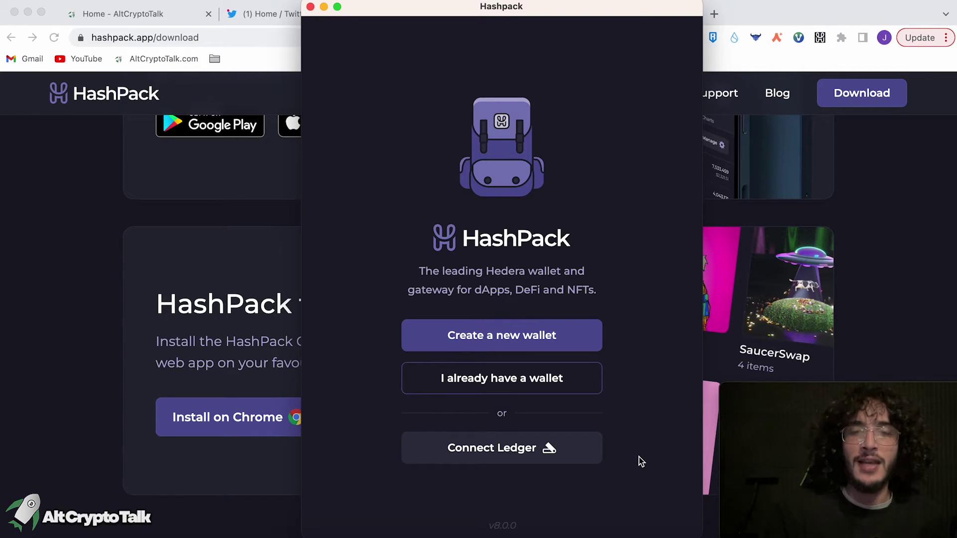
left_click(584, 338)
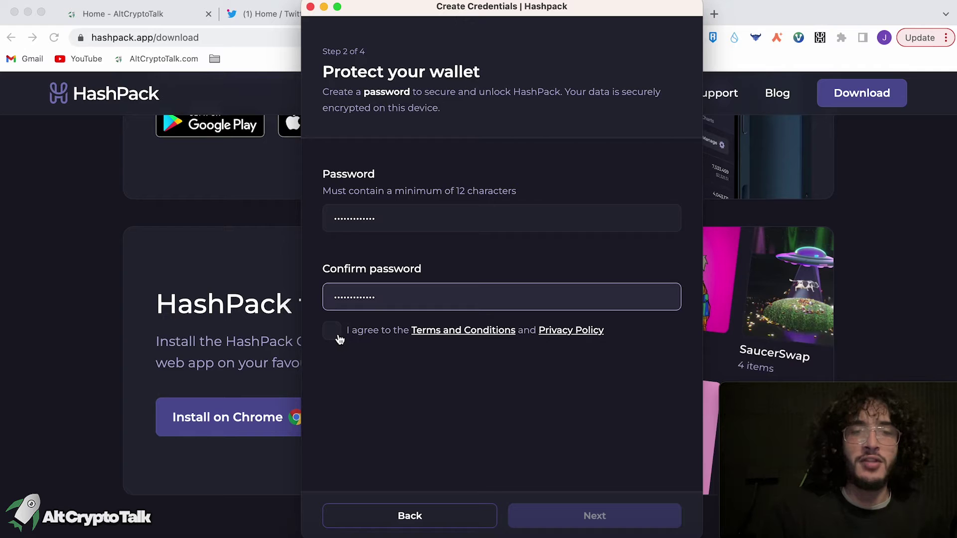
left_click(338, 338)
left_click(562, 519)
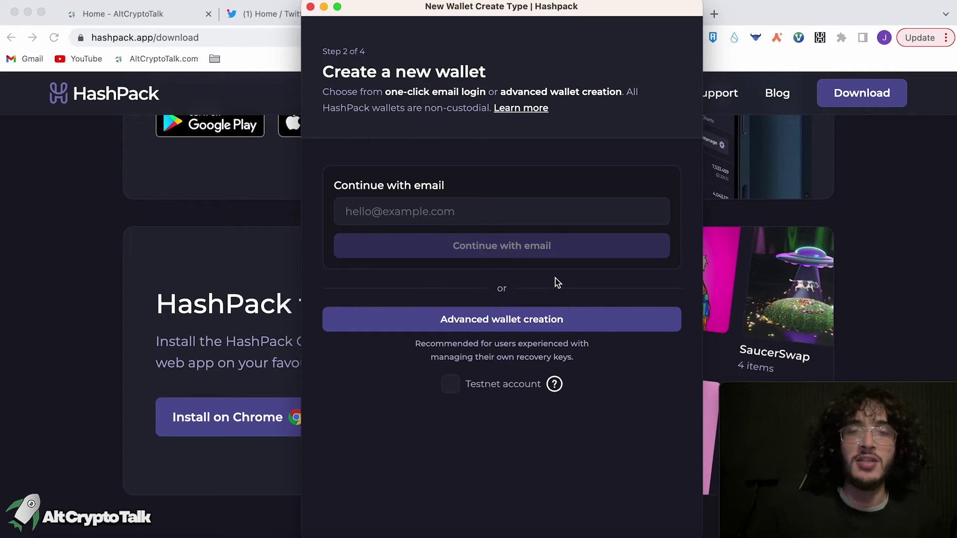
Choose Advanced wallet creation and move past the 24-word seed phrase to verification.
left_click(553, 316)
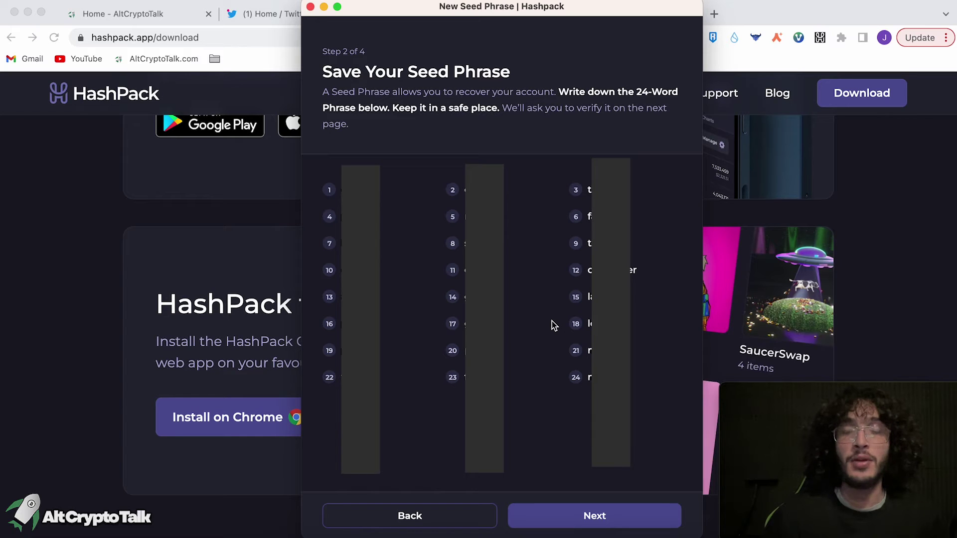
left_click(601, 513)
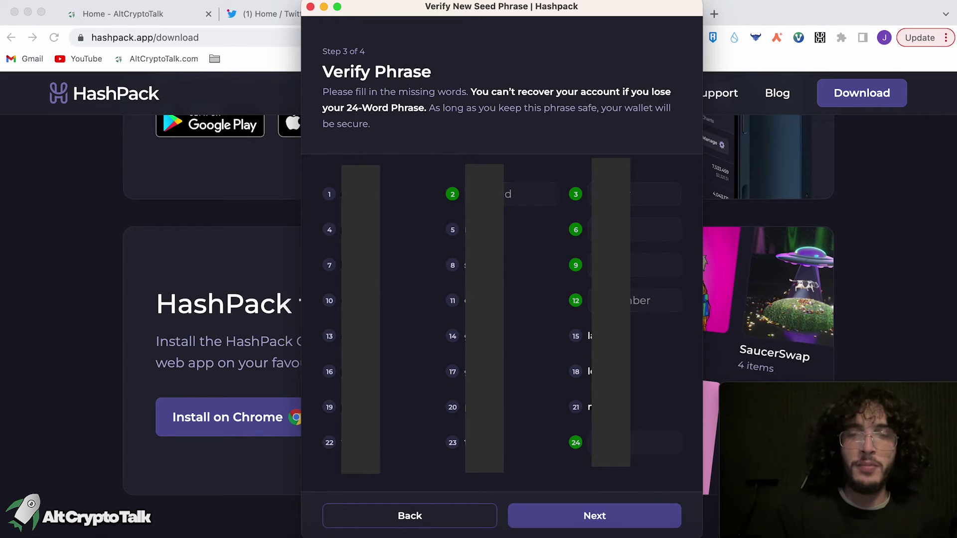
Confirm the verified phrase, keep US Dollar as display currency, and create the wallet.
left_click(639, 507)
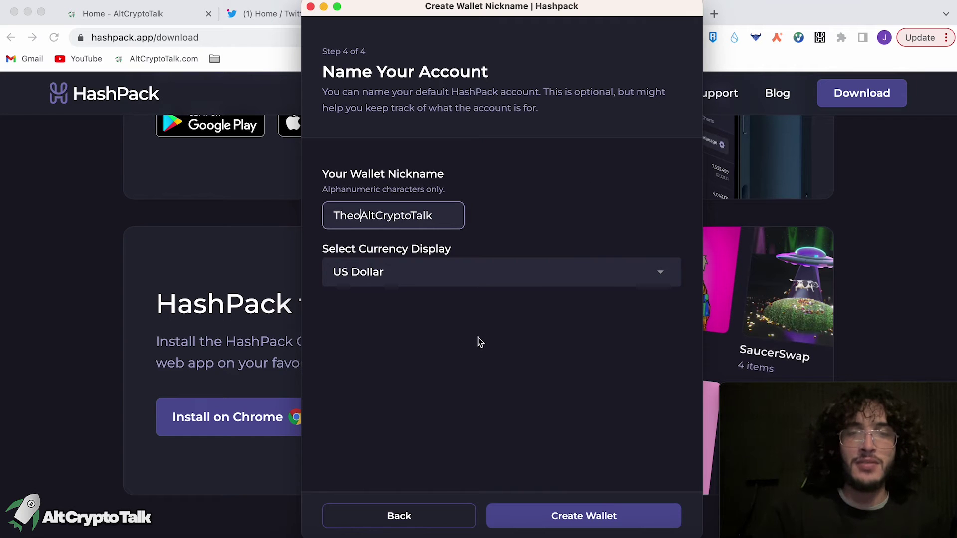
left_click(538, 286)
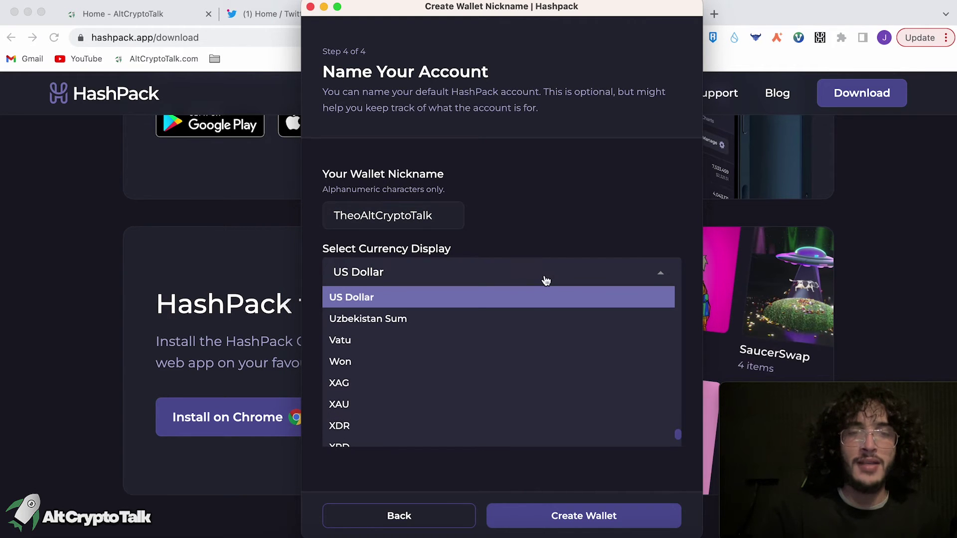
left_click(592, 233)
left_click(589, 517)
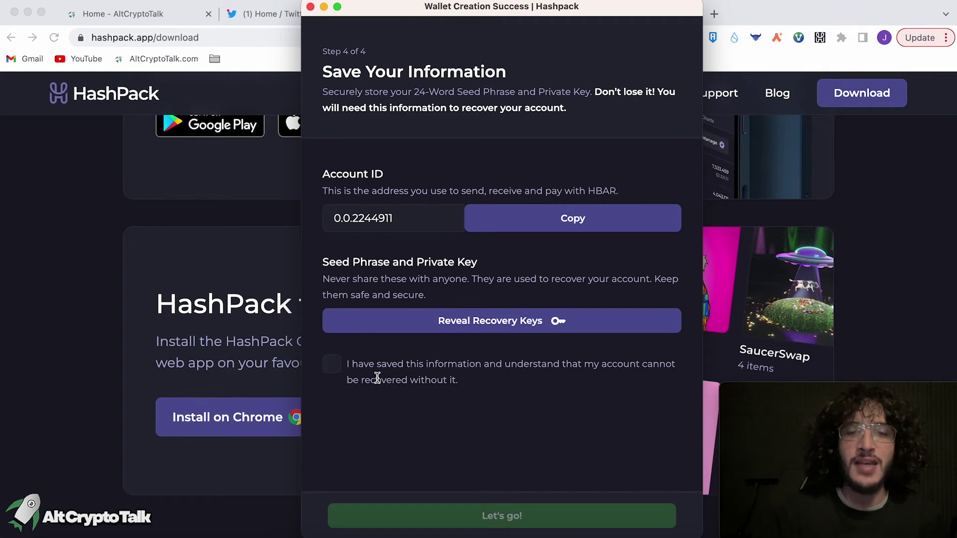
Confirm the account info is saved, enter the 333 HBAR home screen, and check Buy/Sell options.
left_click(328, 371)
left_click(502, 516)
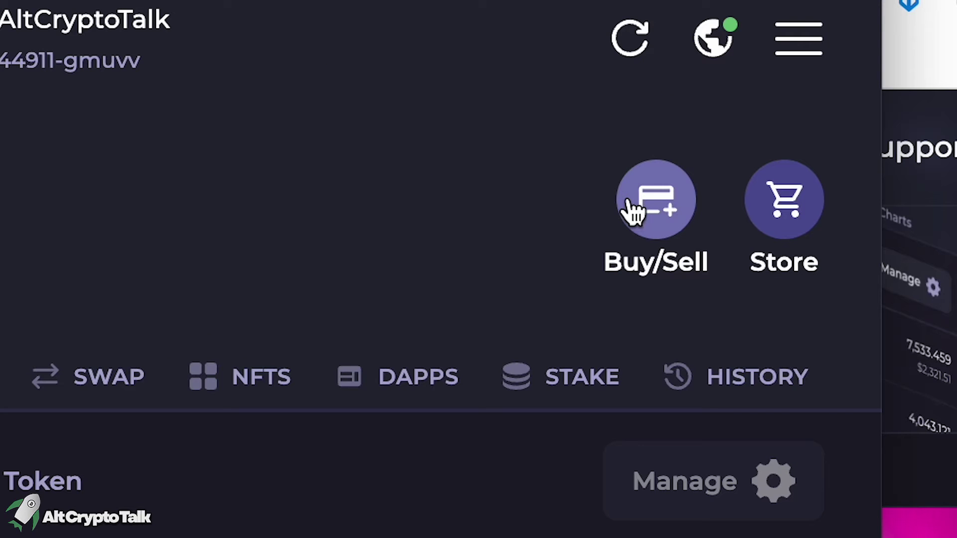
left_click(611, 118)
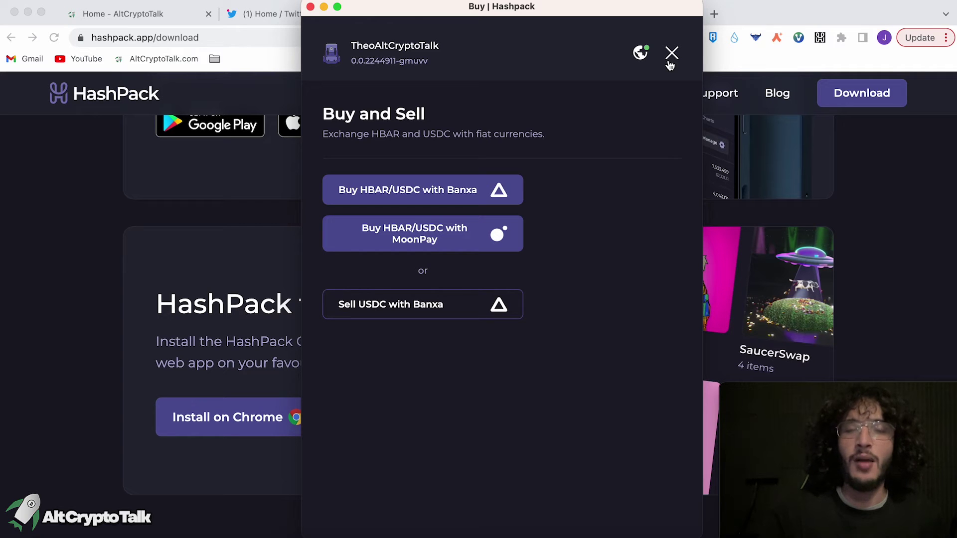
left_click(671, 54)
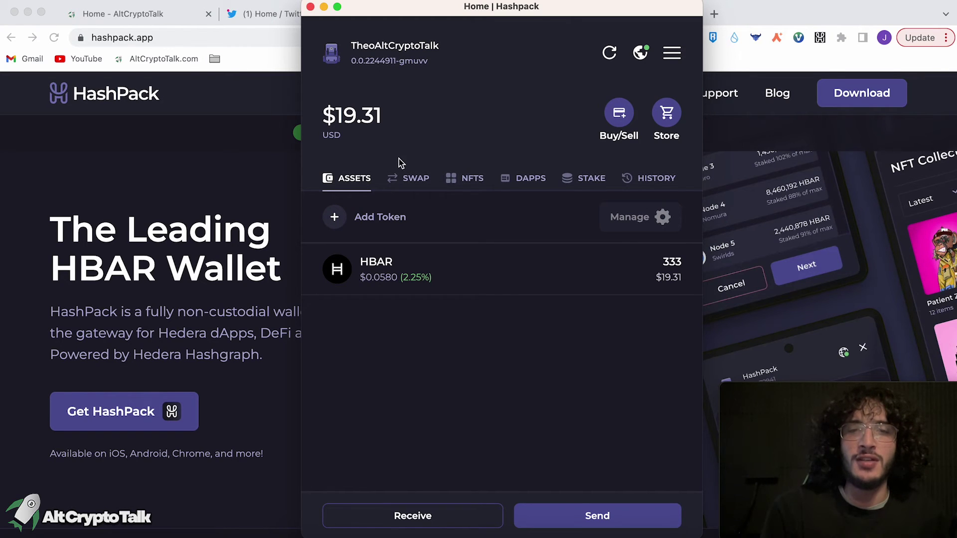
Swap 12 HBAR for SAUCE, then check assets showing 37.986 SAUCE and 318.805 HBAR.
left_click(413, 180)
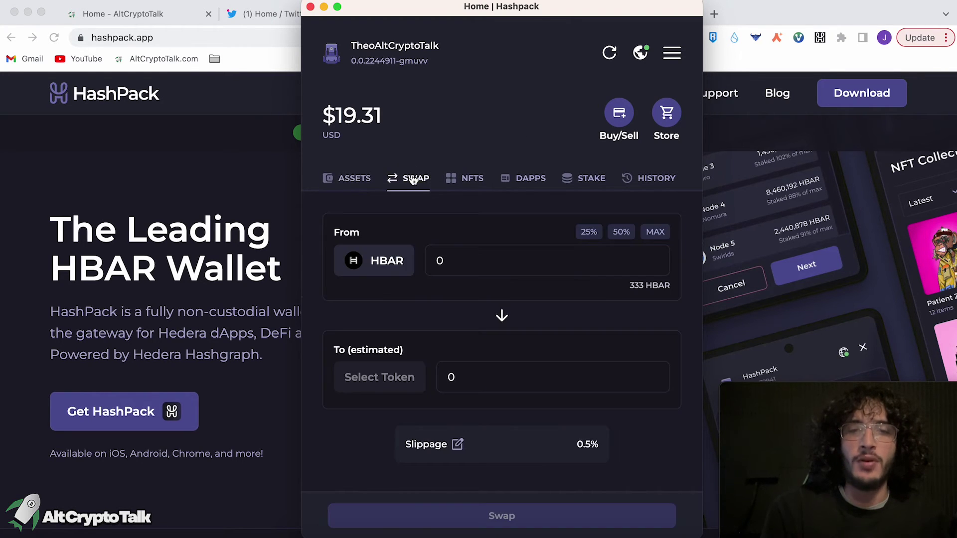
left_click(397, 382)
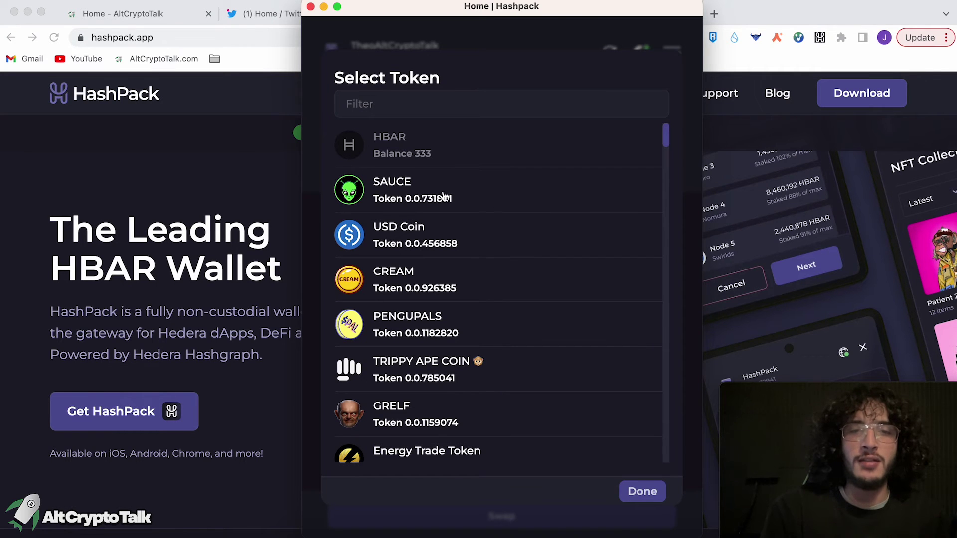
left_click(410, 197)
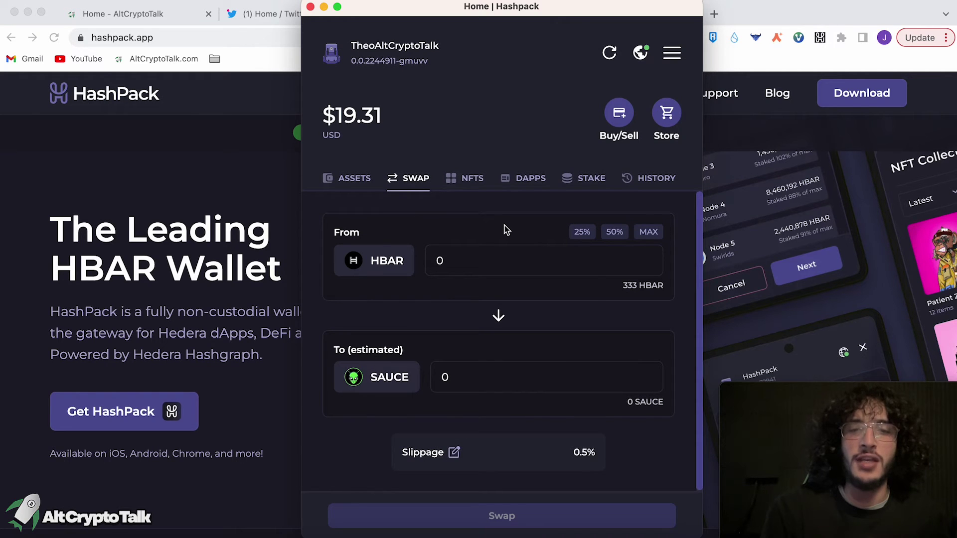
left_click(585, 270)
type("12")
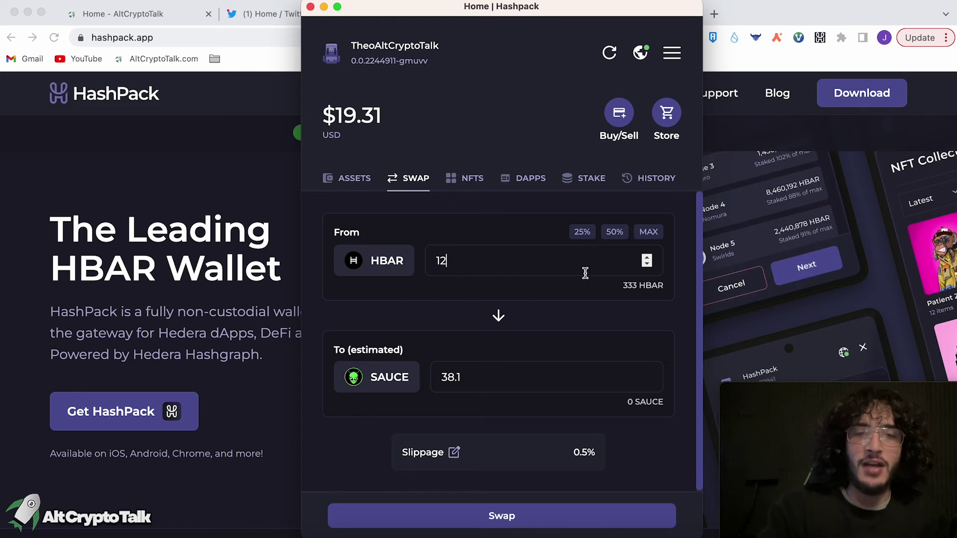
left_click(593, 517)
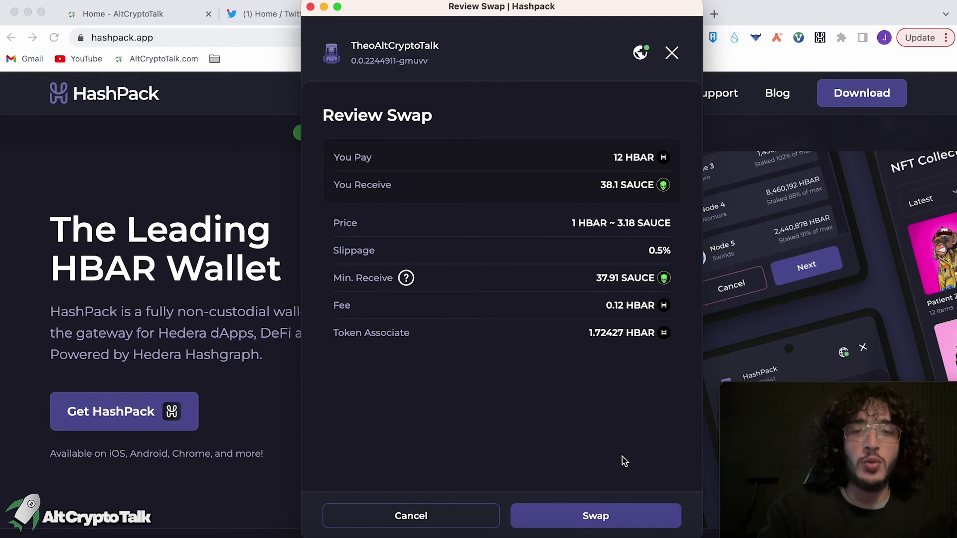
left_click(608, 504)
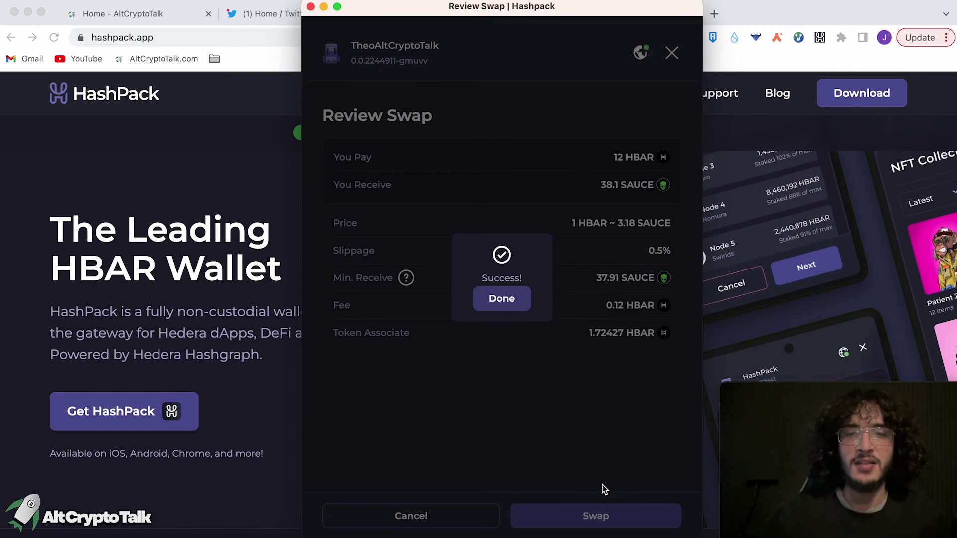
left_click(513, 305)
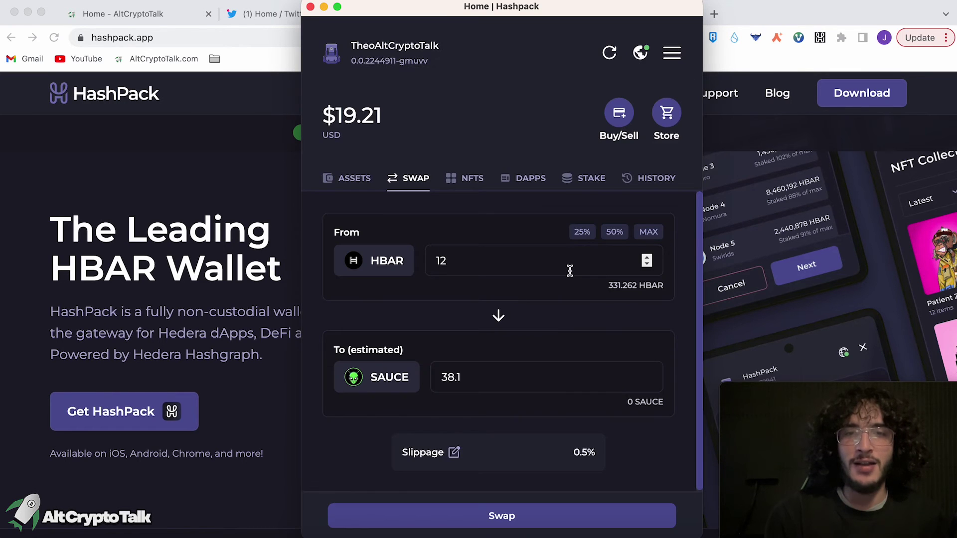
left_click(362, 185)
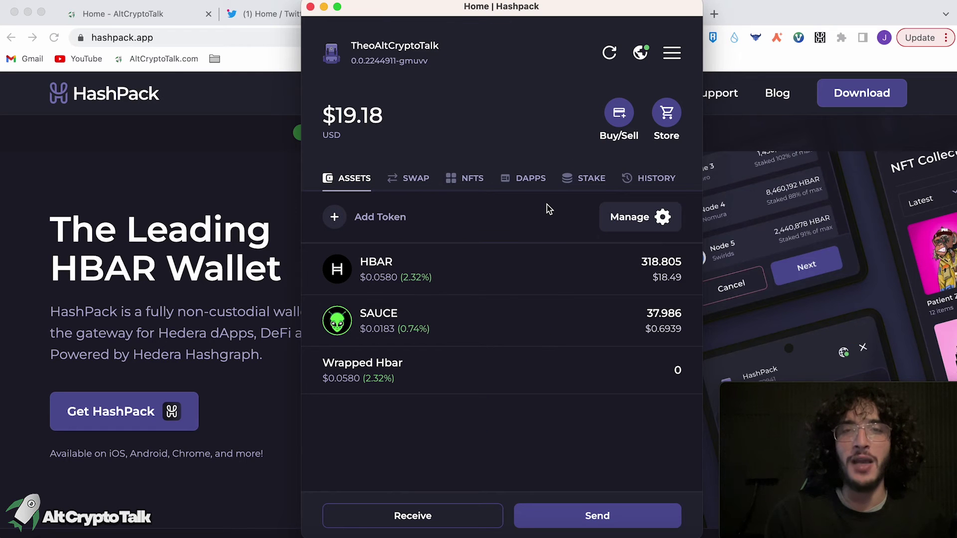
From the Stake tab, select LG's Node 0 and stake the wallet's HBAR.
left_click(583, 180)
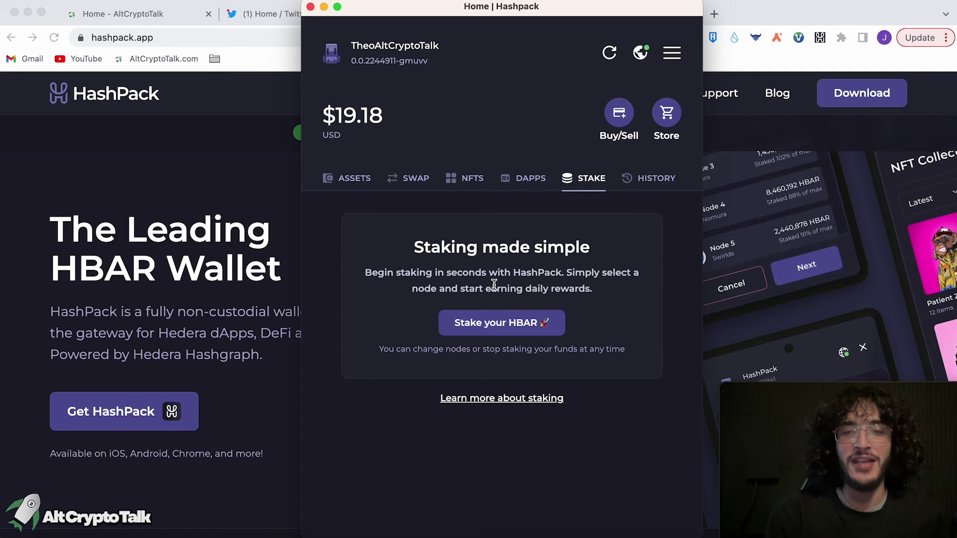
left_click(490, 325)
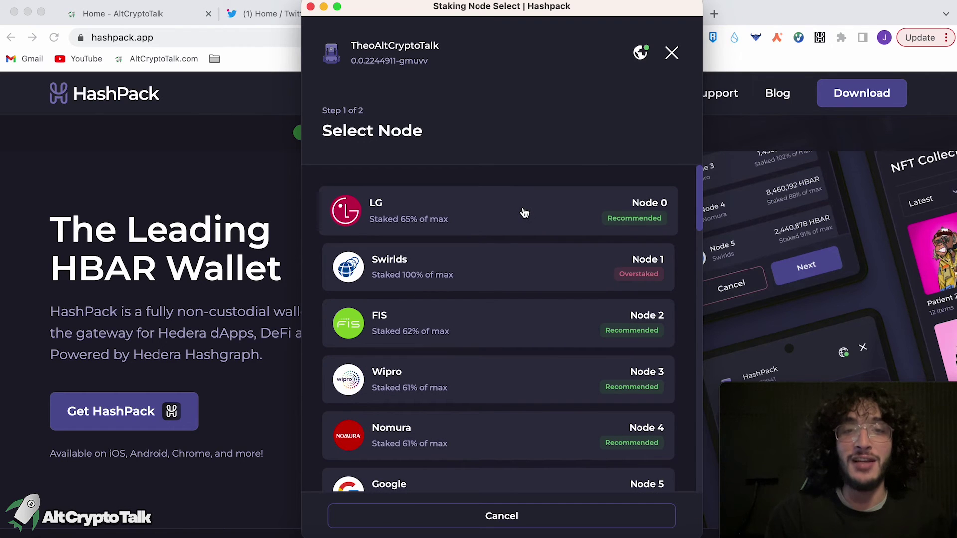
scroll(525, 213, "down", 5)
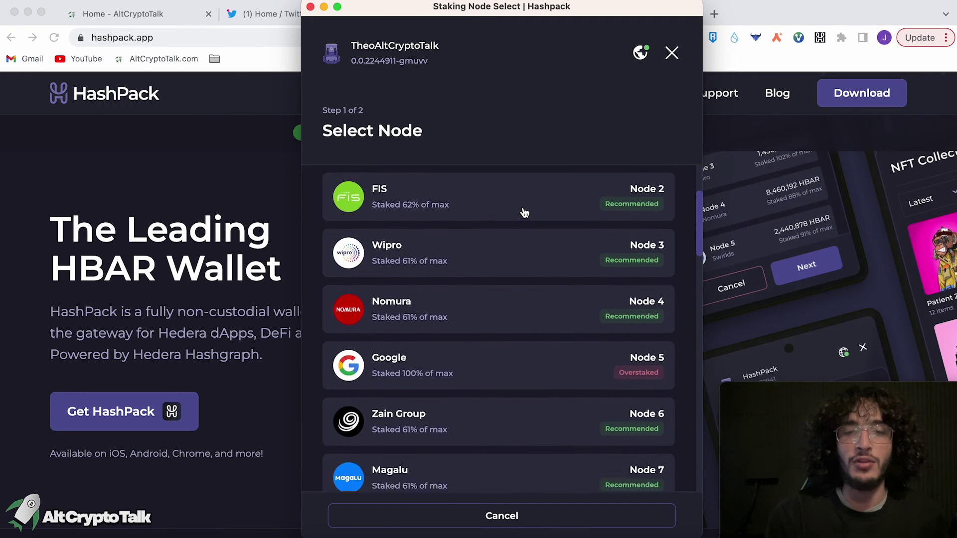
scroll(525, 213, "up", 2)
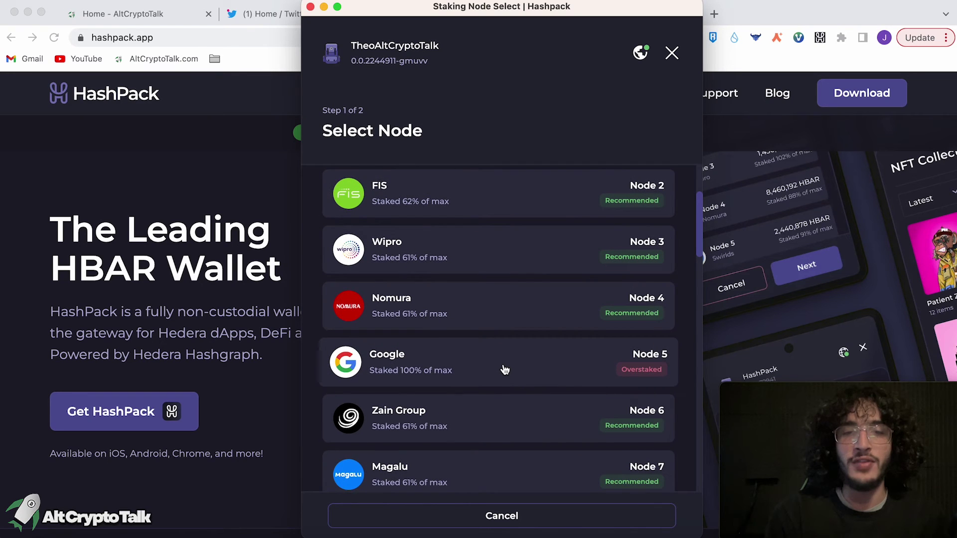
scroll(504, 369, "up", 3)
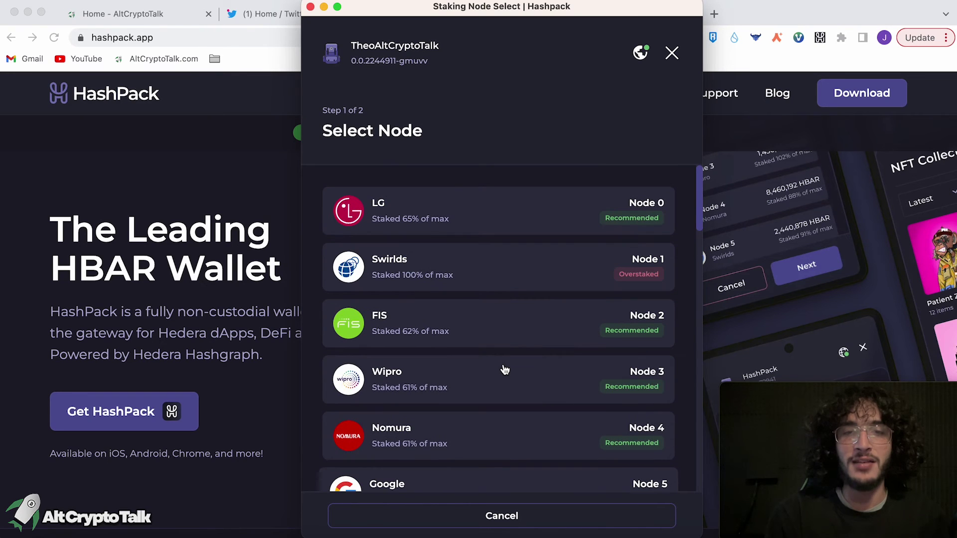
left_click(473, 223)
left_click(618, 516)
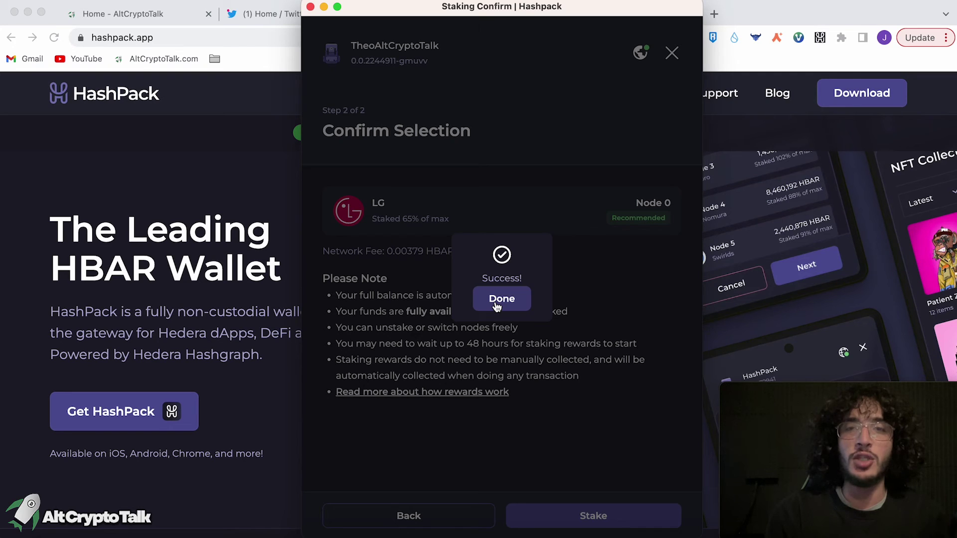
Dismiss the staking Success popup to see the 318.801 HBAR and 37.986 SAUCE balances.
left_click(498, 301)
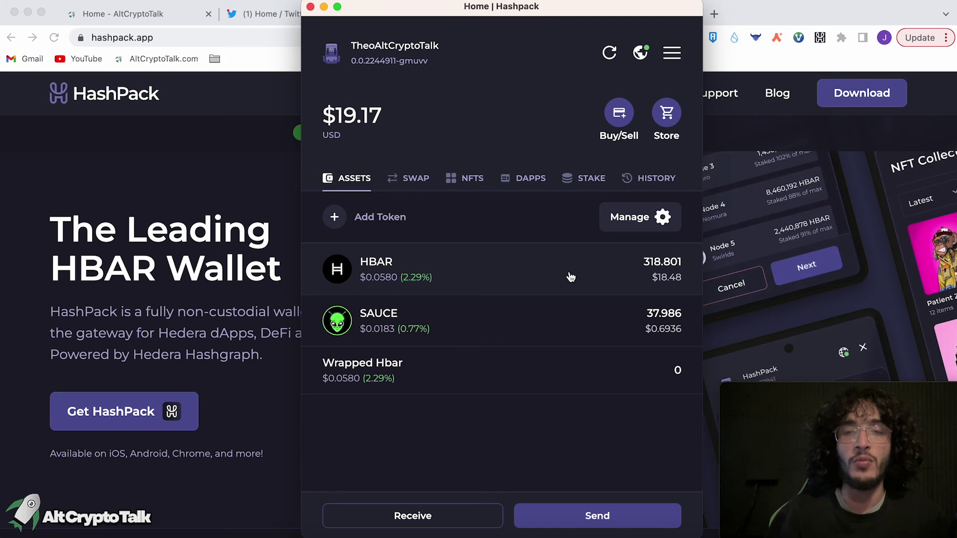
left_click(460, 181)
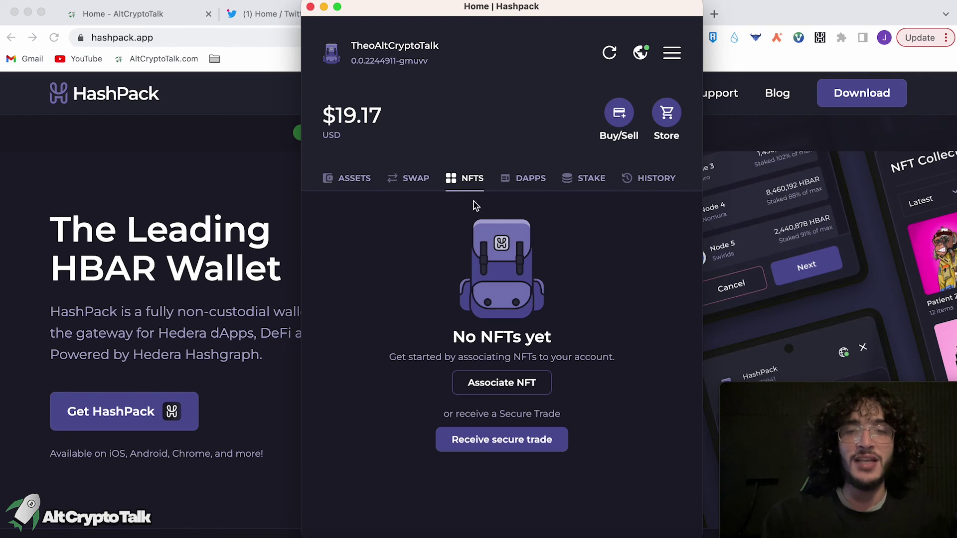
left_click(509, 184)
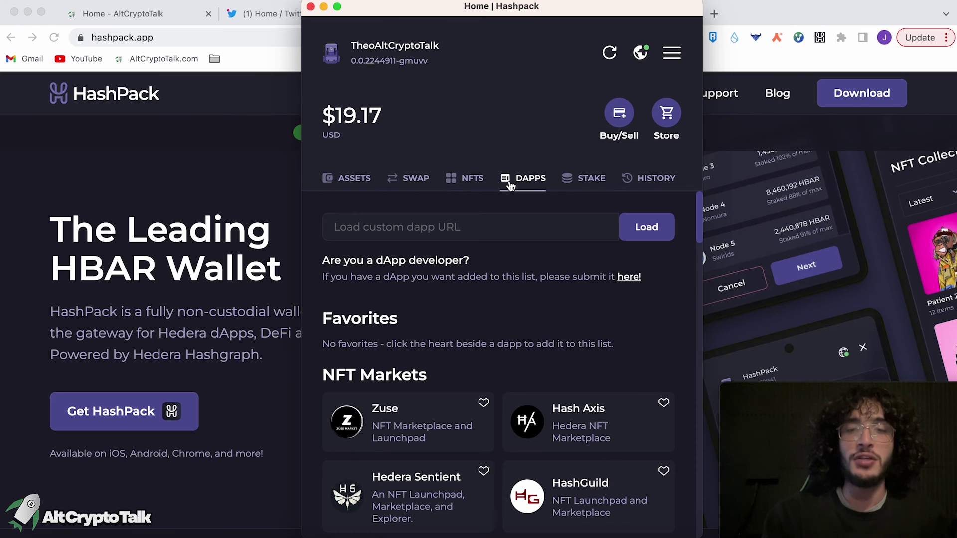
scroll(531, 299, "down", 5)
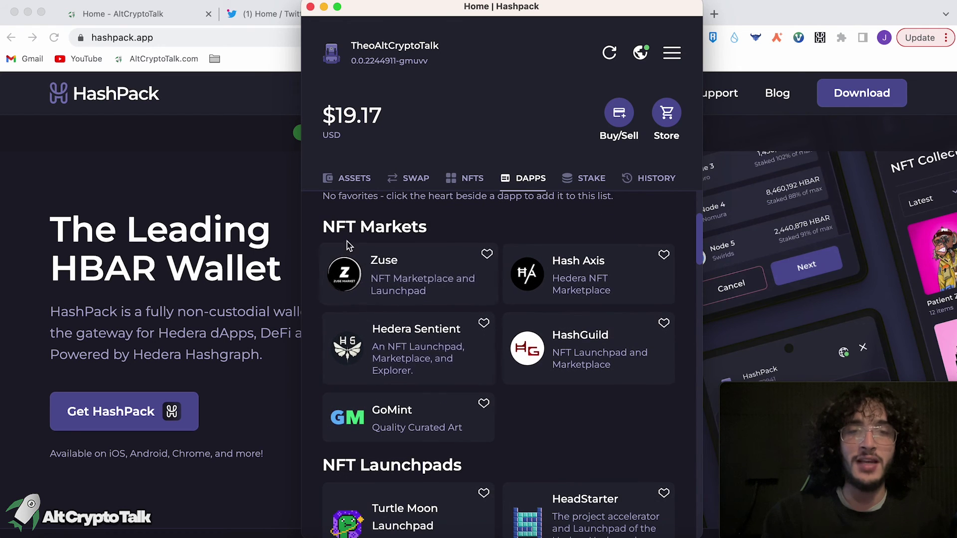
scroll(562, 325, "down", 7)
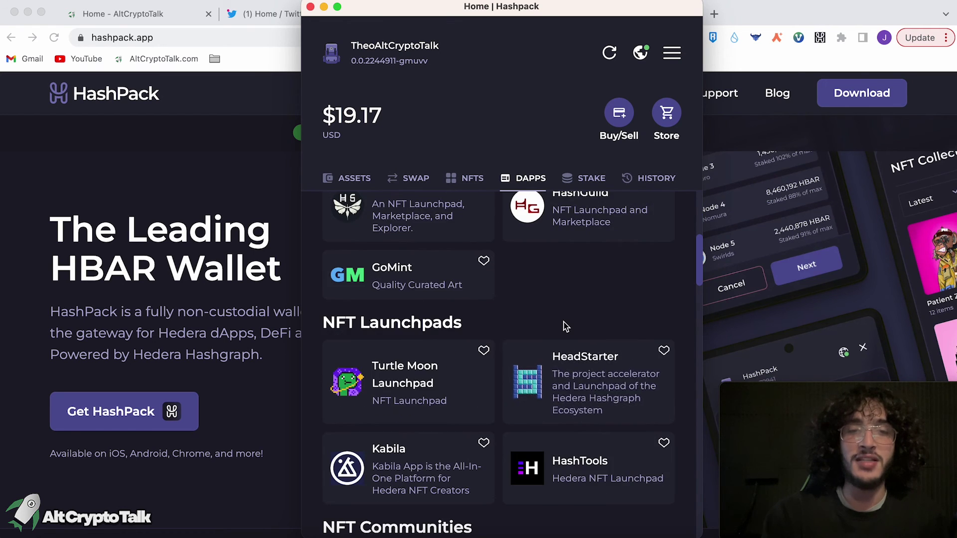
scroll(566, 327, "down", 12)
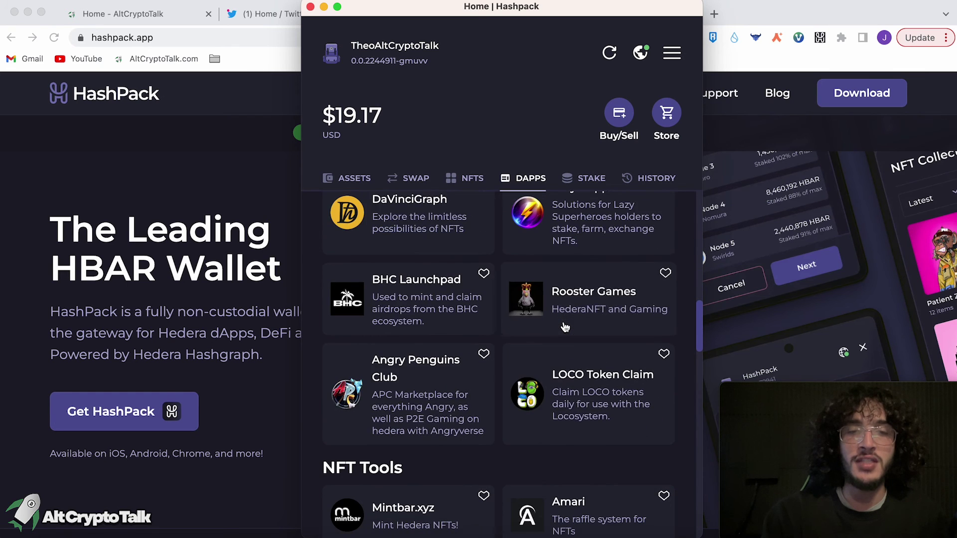
scroll(565, 327, "down", 6)
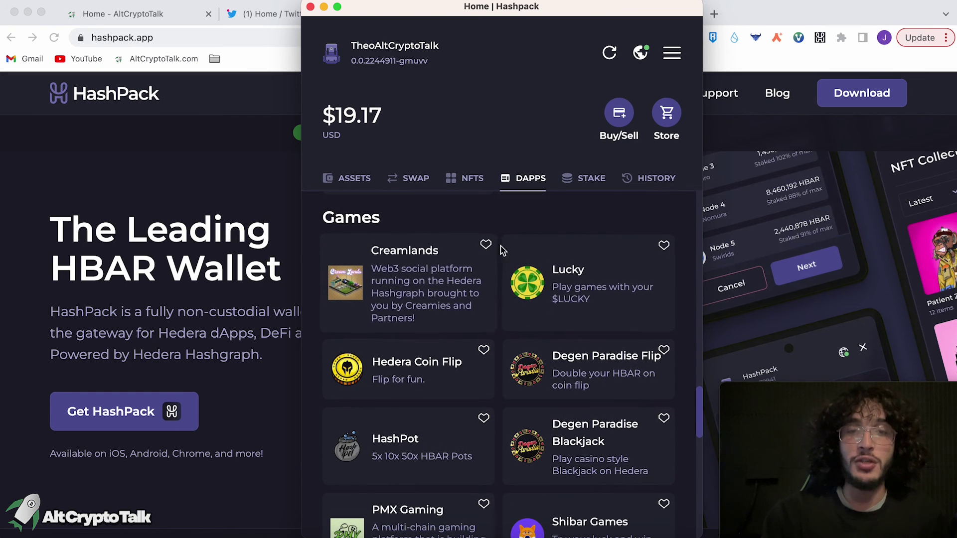
scroll(604, 382, "down", 2)
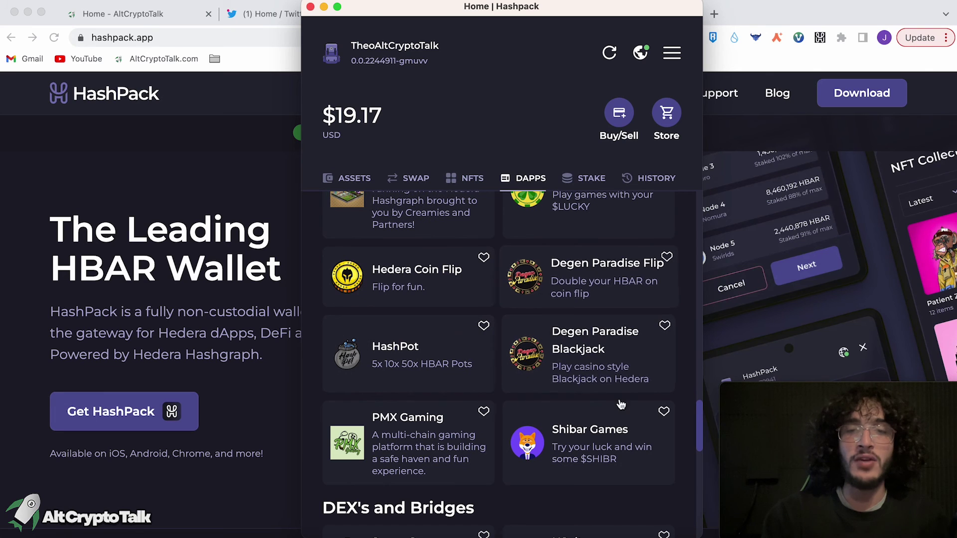
scroll(625, 413, "down", 6)
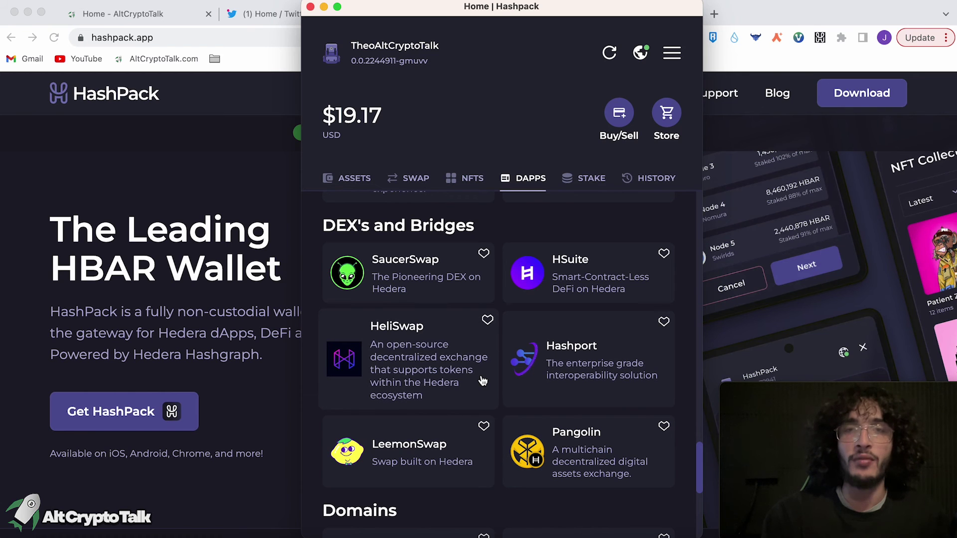
scroll(483, 381, "down", 5)
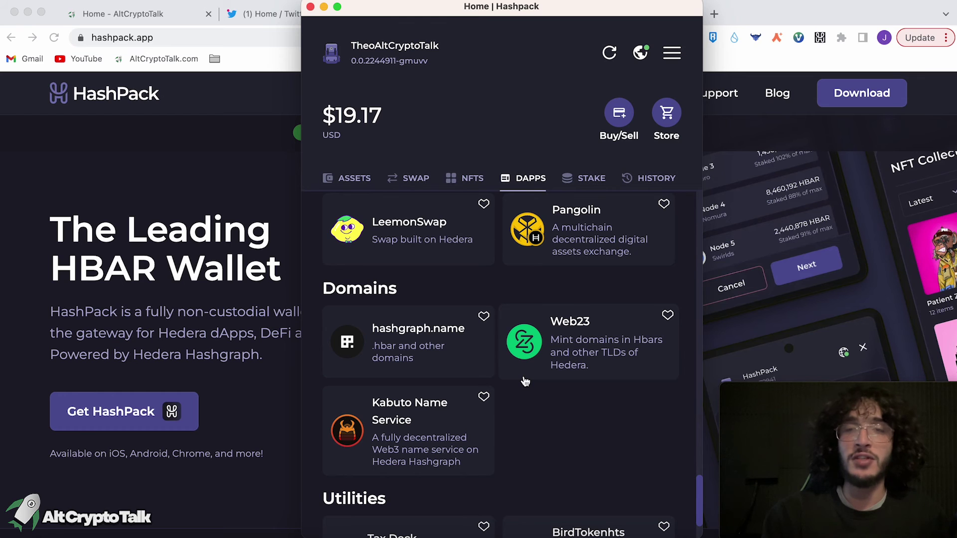
scroll(525, 381, "down", 2)
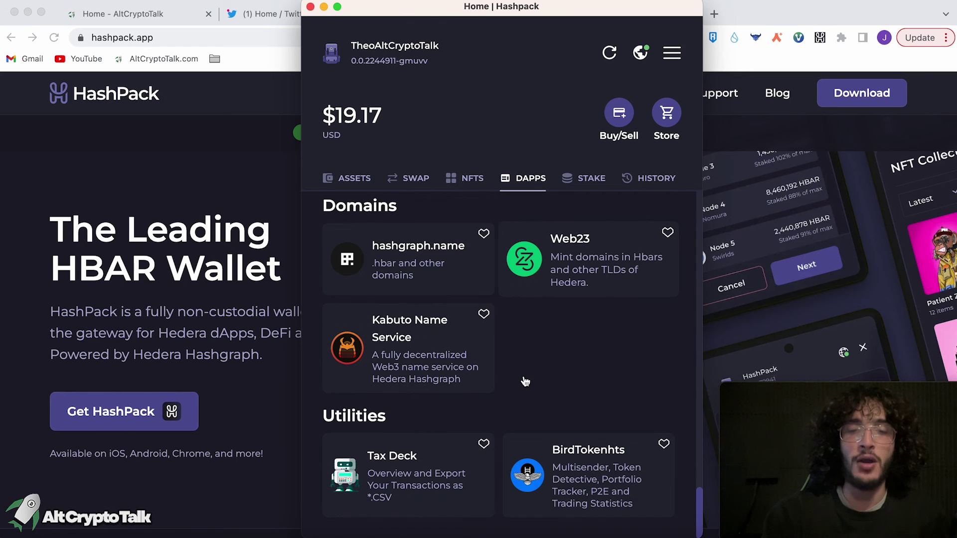
scroll(553, 326, "down", 10)
scroll(553, 326, "up", 15)
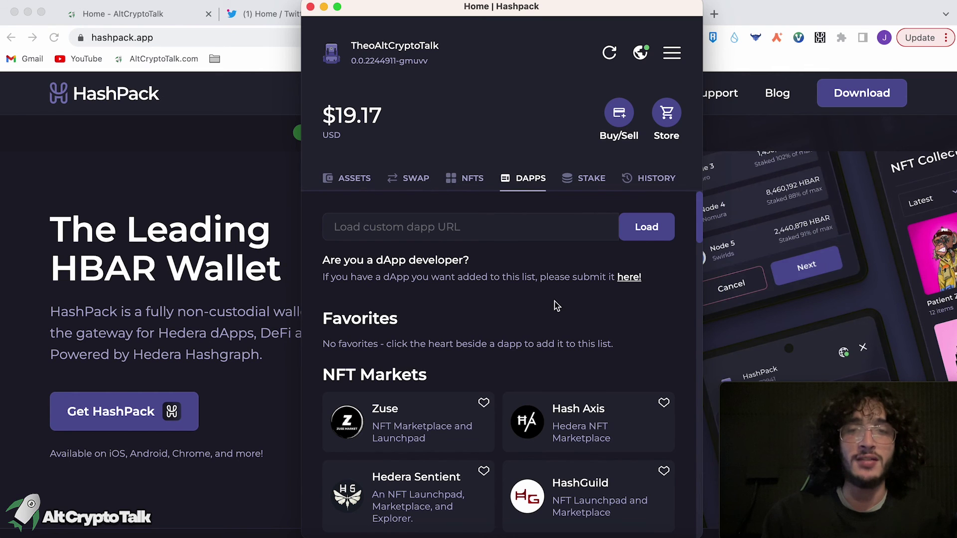
Check the LG Node 0 staking info, then return to the HBAR, SAUCE and Wrapped Hbar balances.
left_click(581, 179)
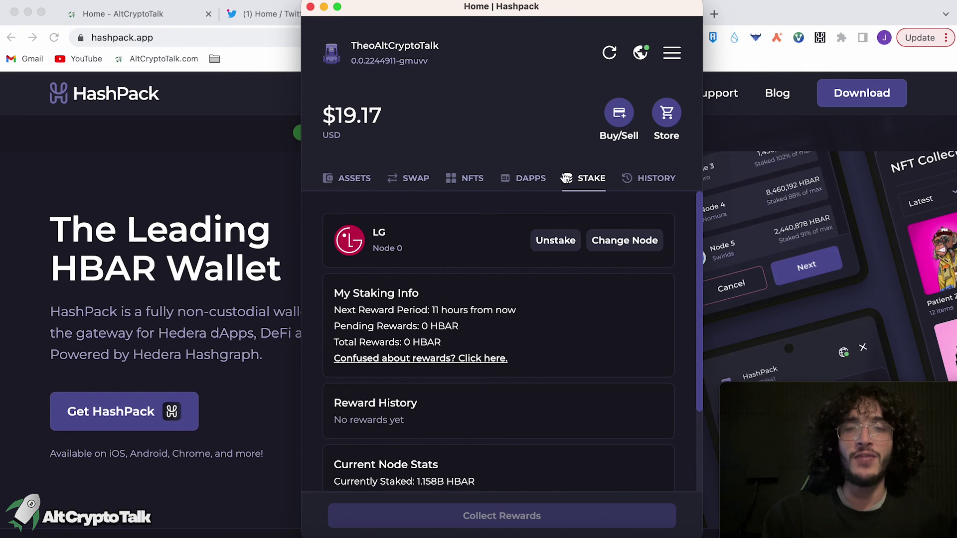
left_click(348, 183)
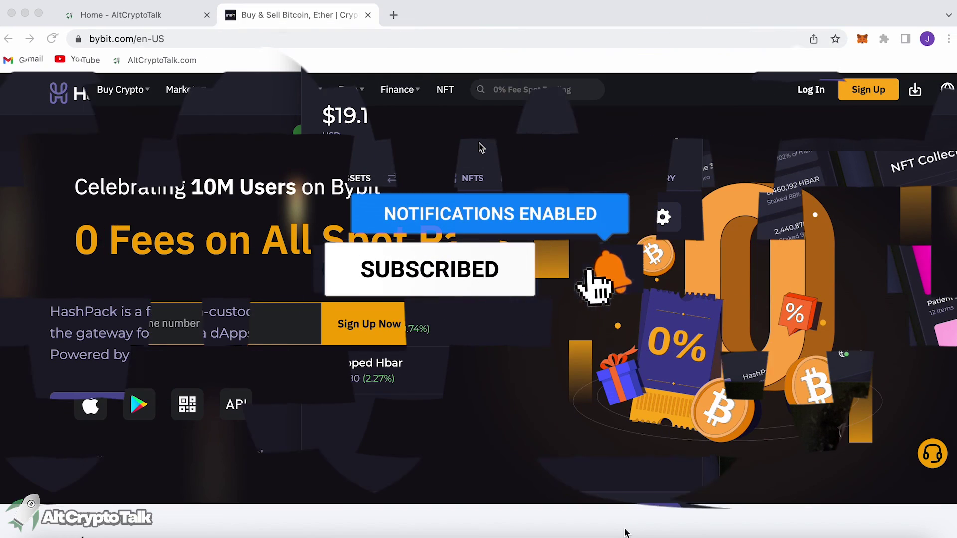
Scroll the Bybit homepage offers down to the Complimentary Welcome Gift section.
scroll(625, 532, "down", 2)
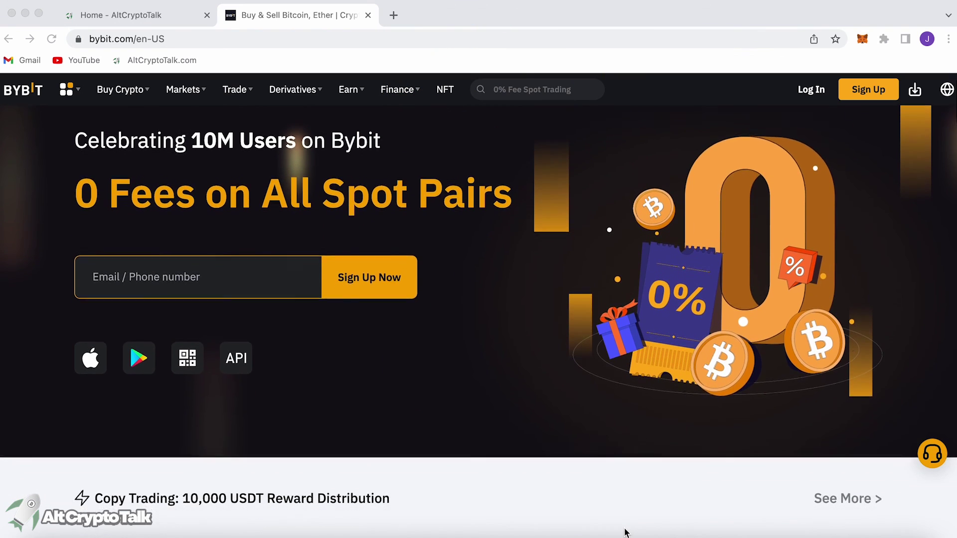
scroll(625, 532, "down", 7)
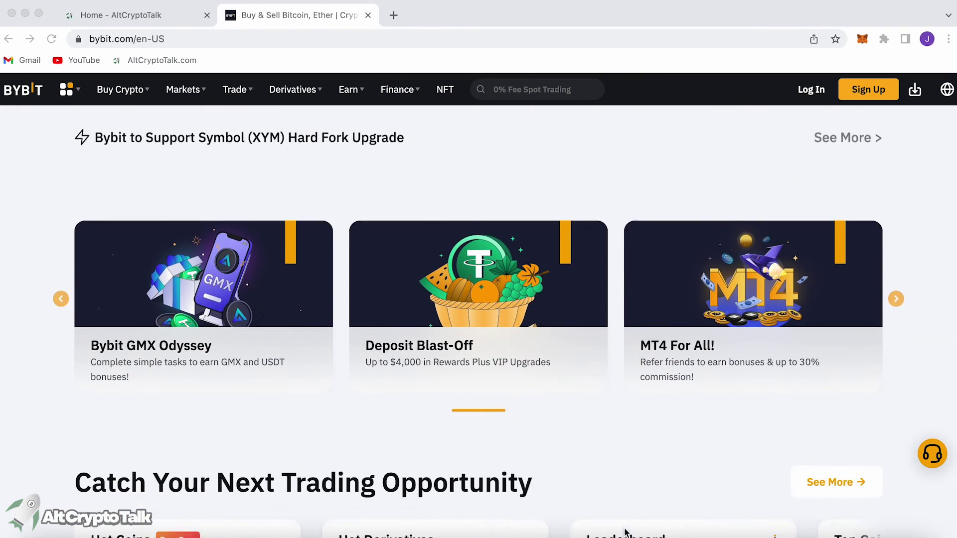
scroll(626, 532, "down", 7)
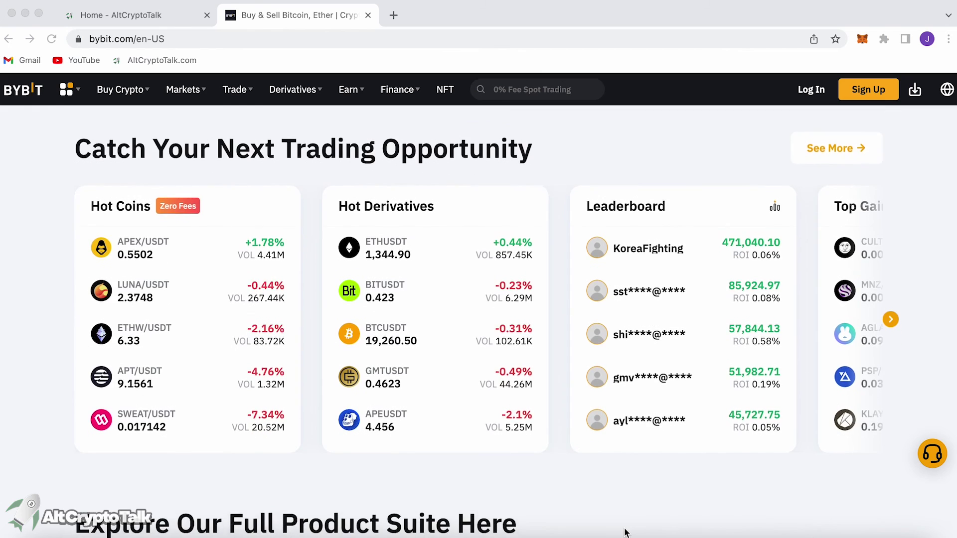
scroll(625, 533, "down", 9)
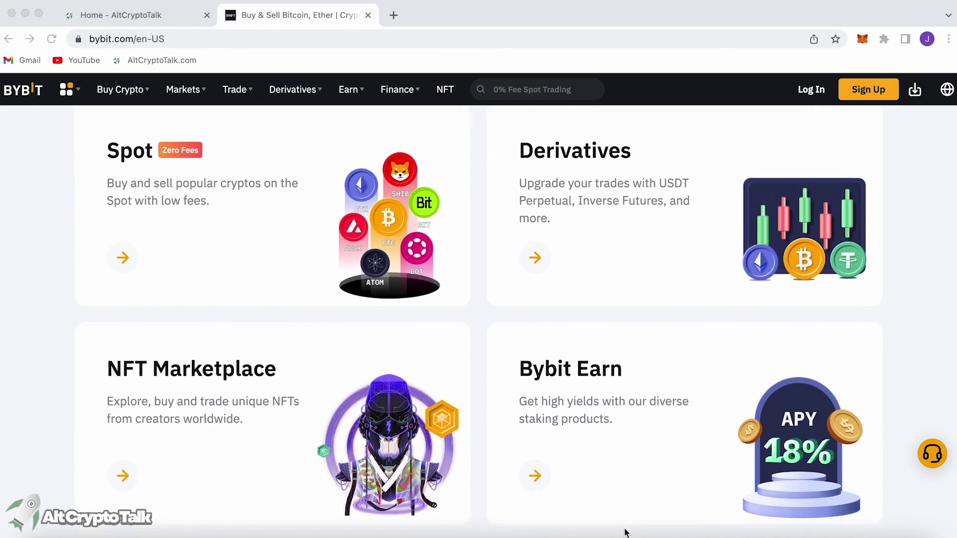
scroll(626, 532, "down", 8)
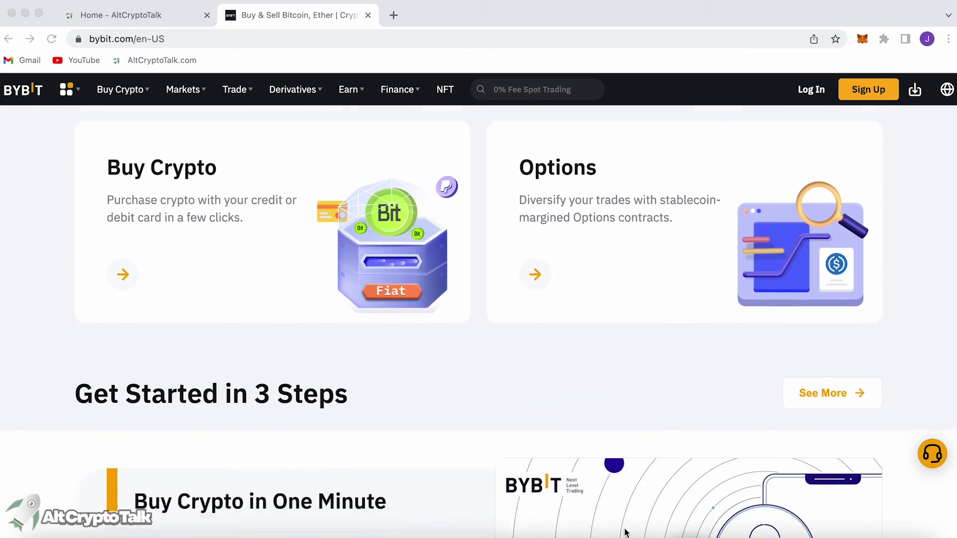
scroll(626, 532, "down", 9)
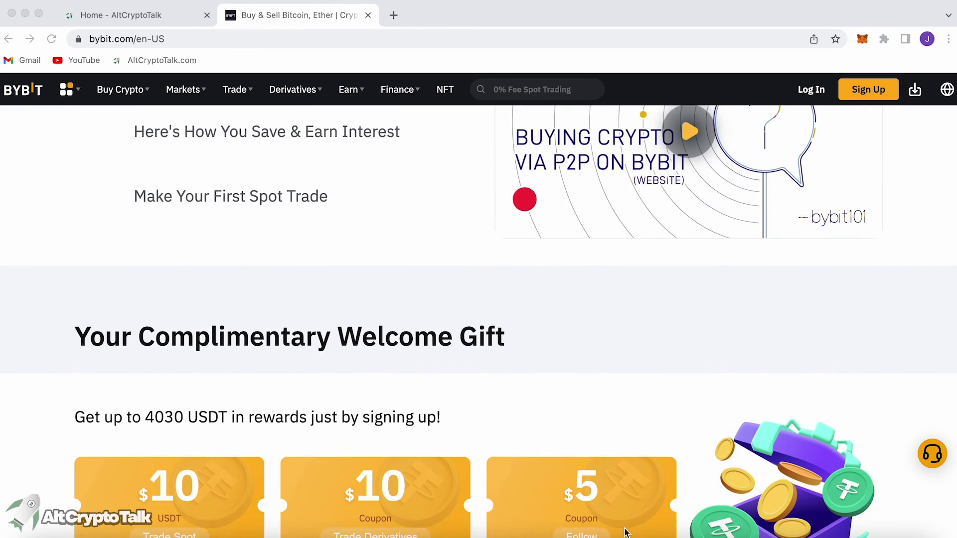
scroll(626, 533, "down", 4)
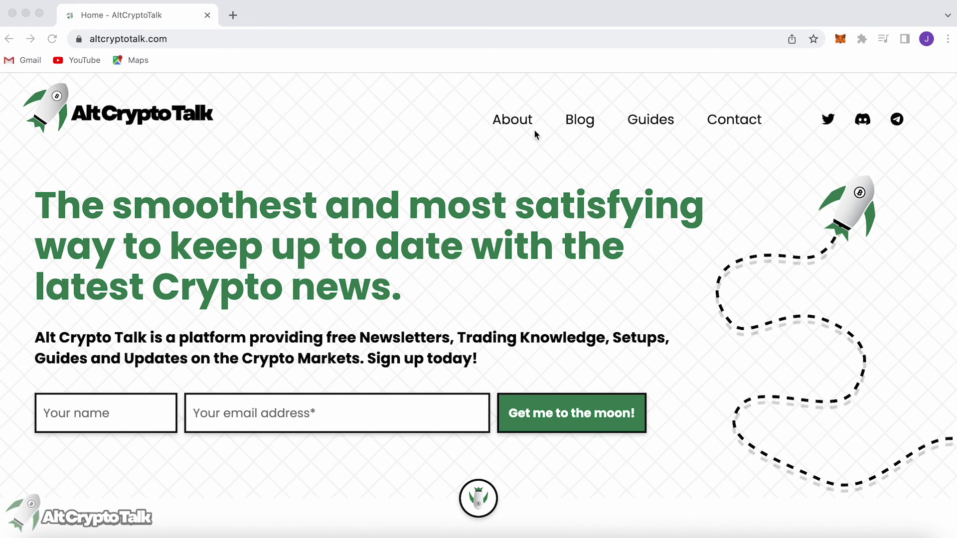
Open AltCryptoTalk's Crypto Guides page from the site navigation.
left_click(648, 125)
left_click(649, 124)
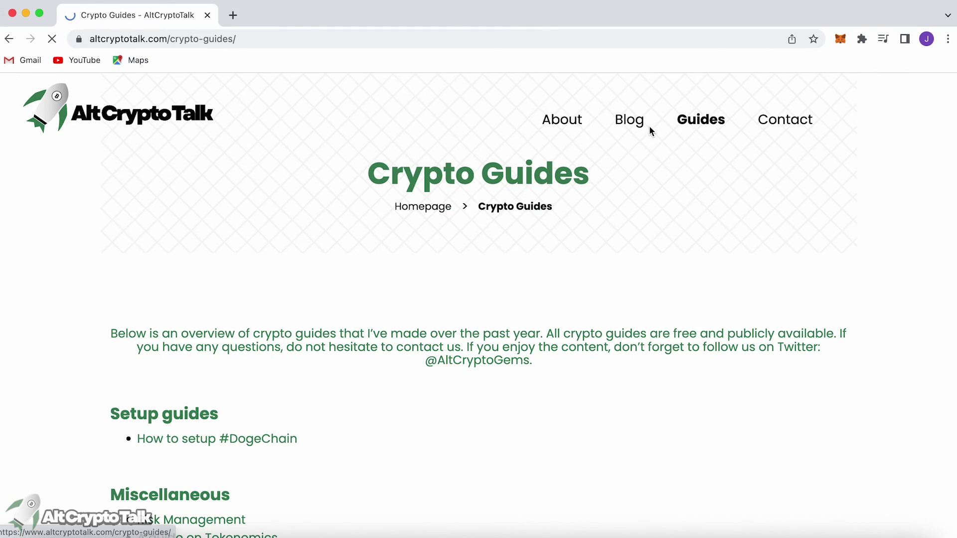
scroll(670, 202, "down", 1)
scroll(670, 205, "down", 2)
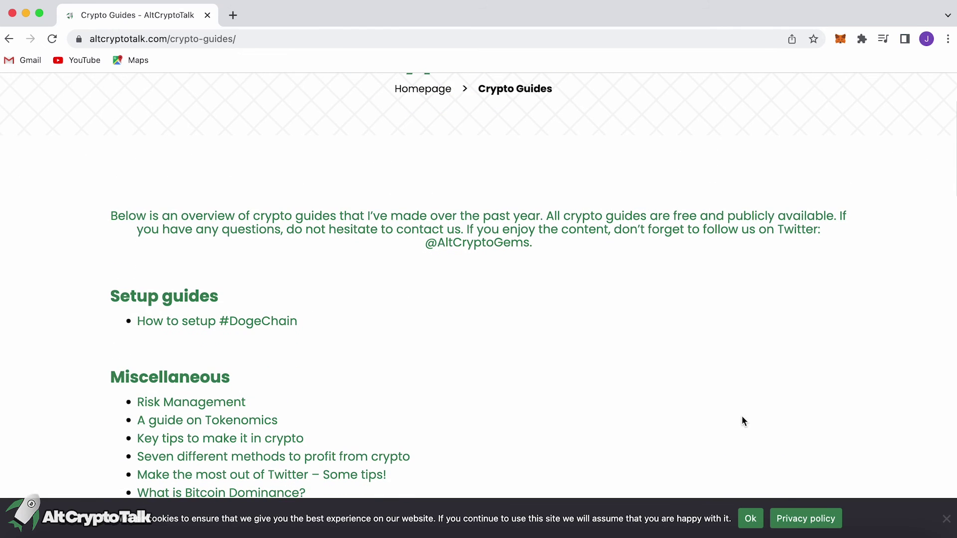
Accept the cookie notice and scroll the guide list down to Project reviews.
left_click(750, 519)
scroll(728, 449, "down", 1)
scroll(730, 443, "down", 3)
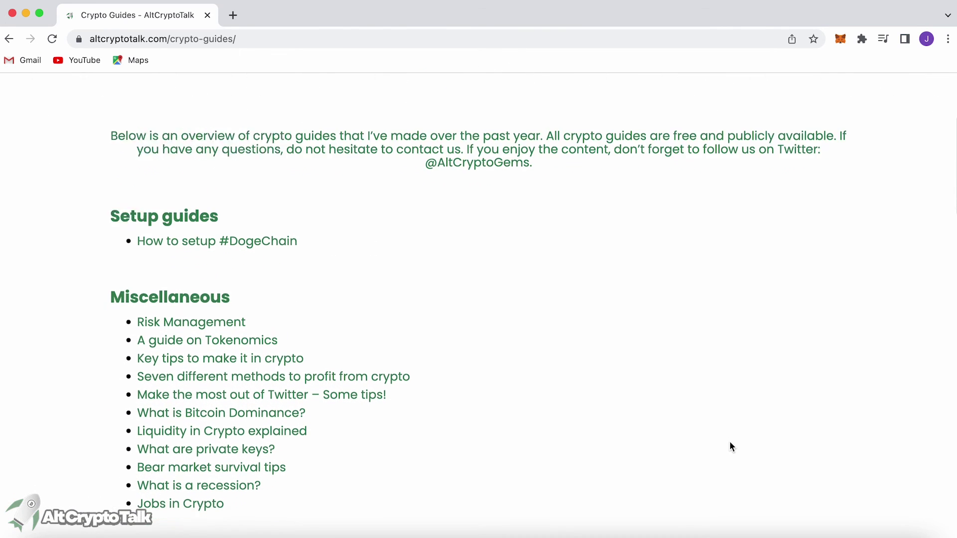
scroll(730, 443, "down", 6)
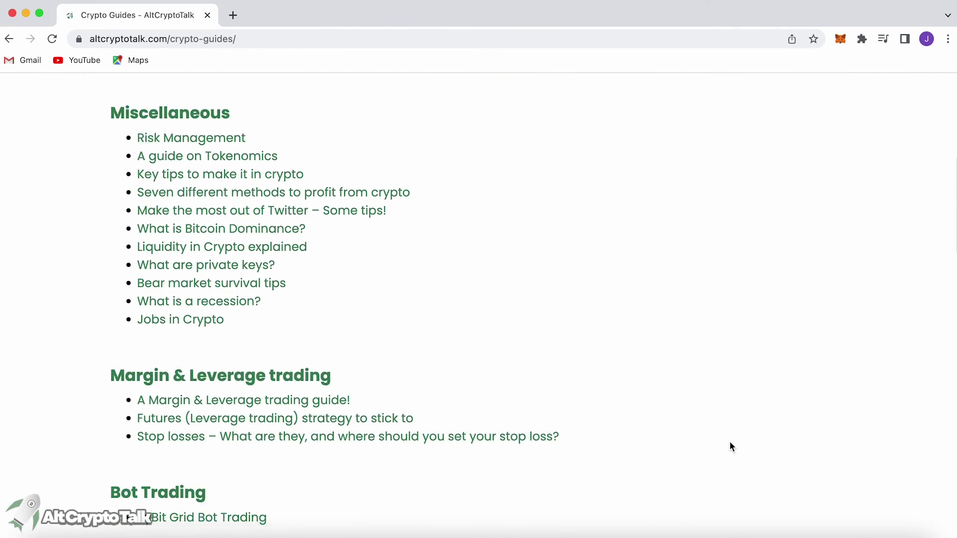
scroll(730, 443, "down", 8)
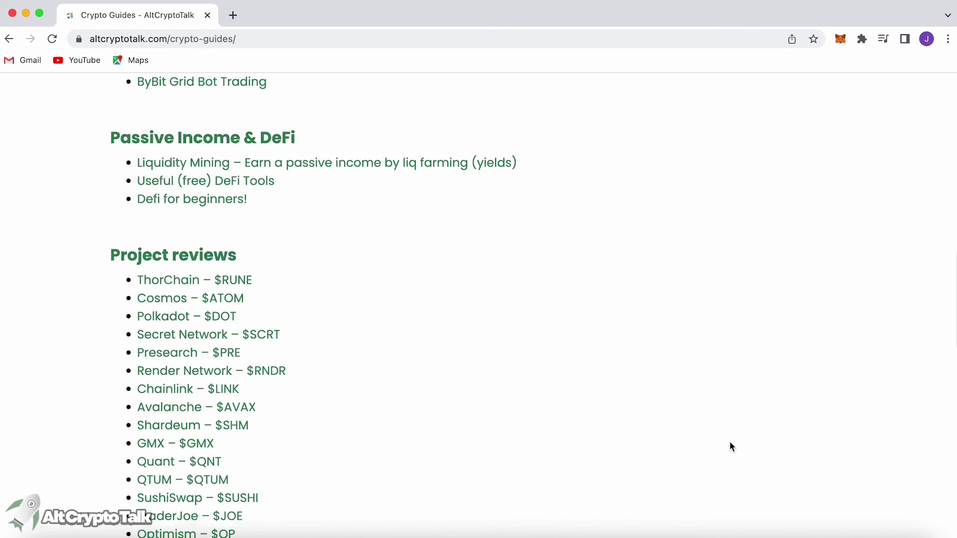